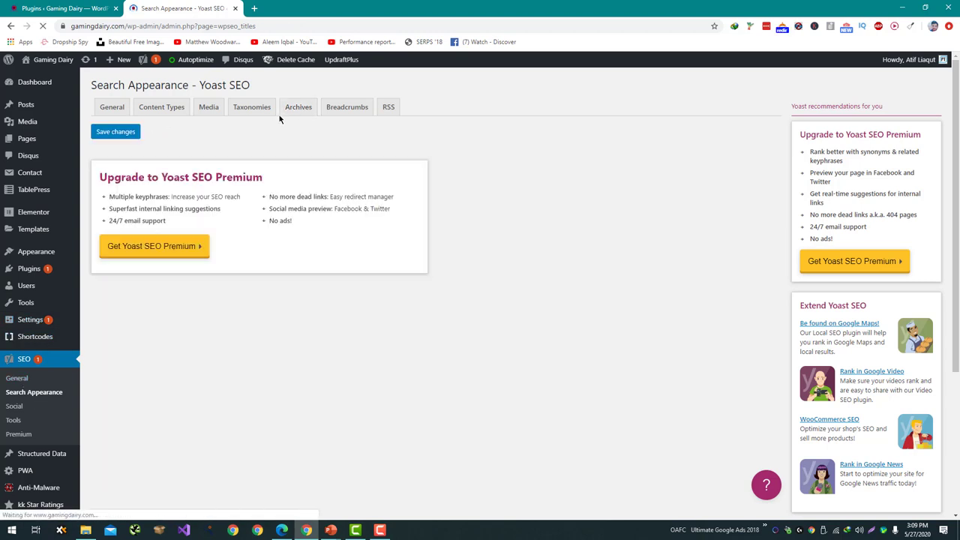
Enable author archives in Yoast SEO's Archives settings and save the changes.
left_click(289, 108)
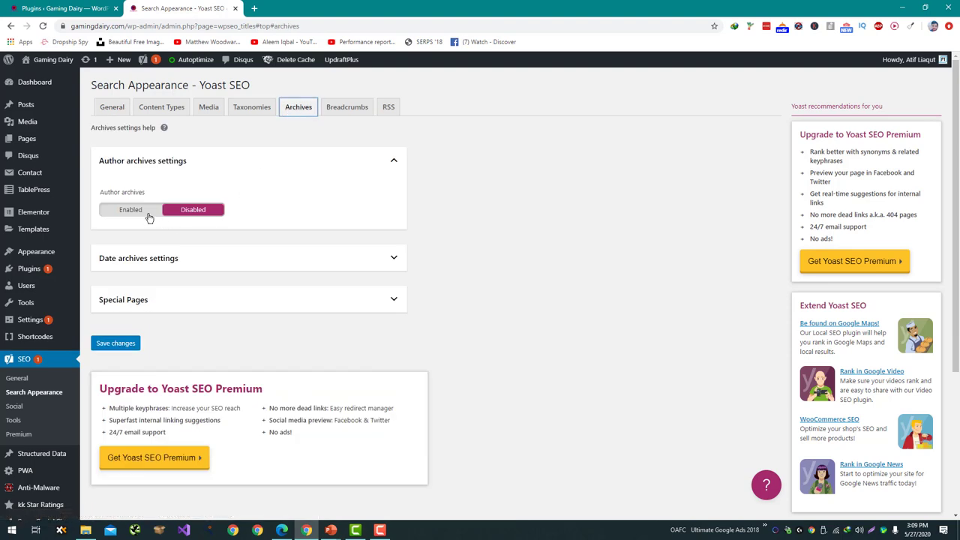
left_click(131, 210)
scroll(144, 363, "down", 3)
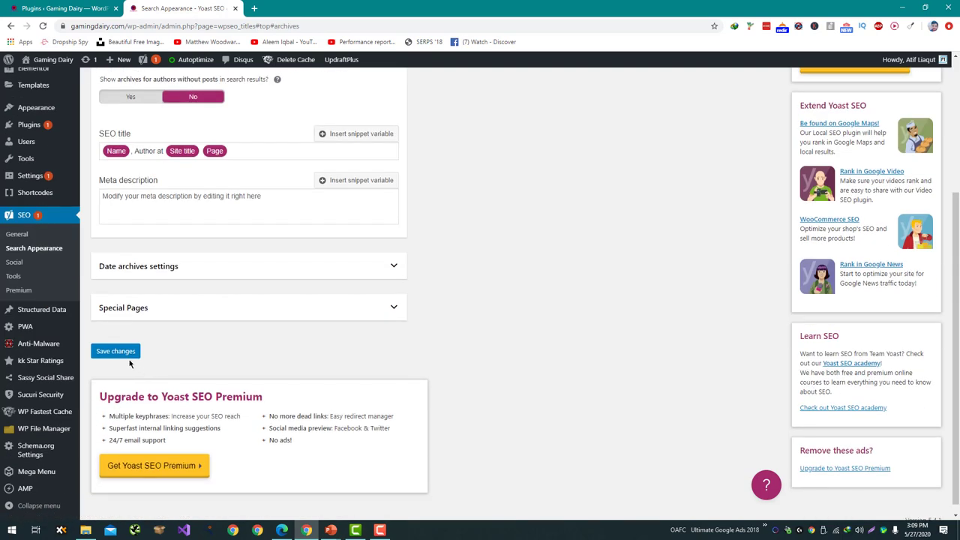
left_click(124, 354)
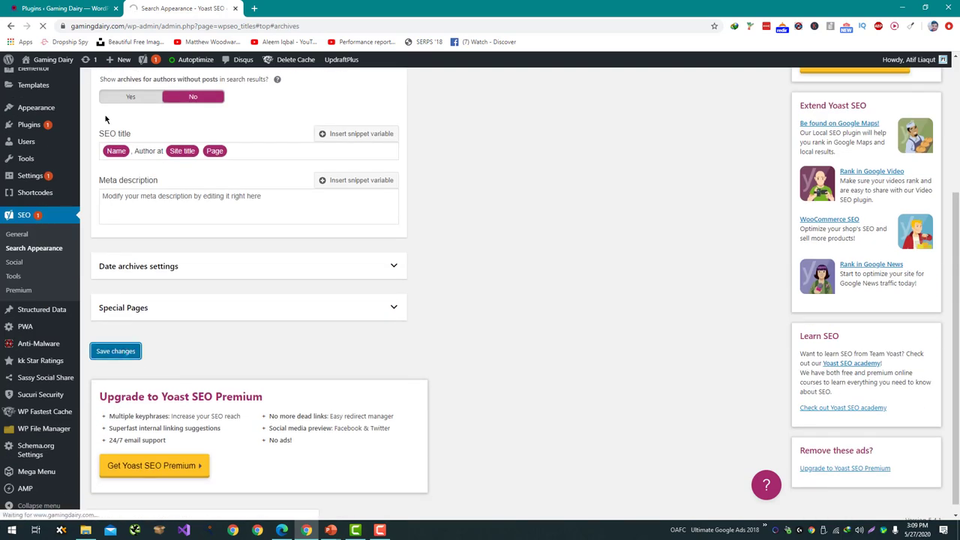
Visit the live site and open the Best Motherboards for Core i7-9700K article.
left_click(62, 9)
mouse_move(73, 66)
left_click(34, 76, "ctrl")
left_click(300, 9)
left_click(289, 222)
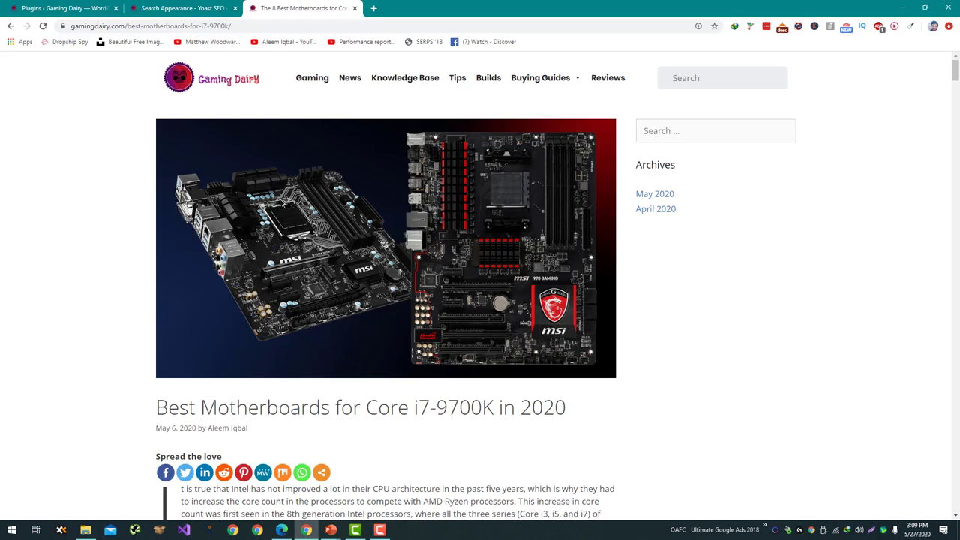
Scroll through the motherboards article, glancing at the admin tabs in between.
scroll(281, 207, "down", 10)
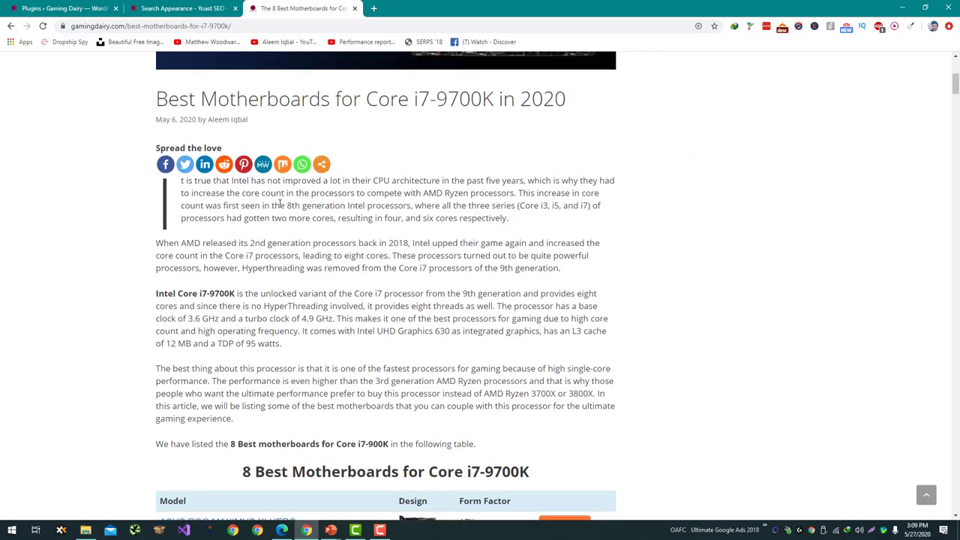
scroll(281, 208, "down", 6)
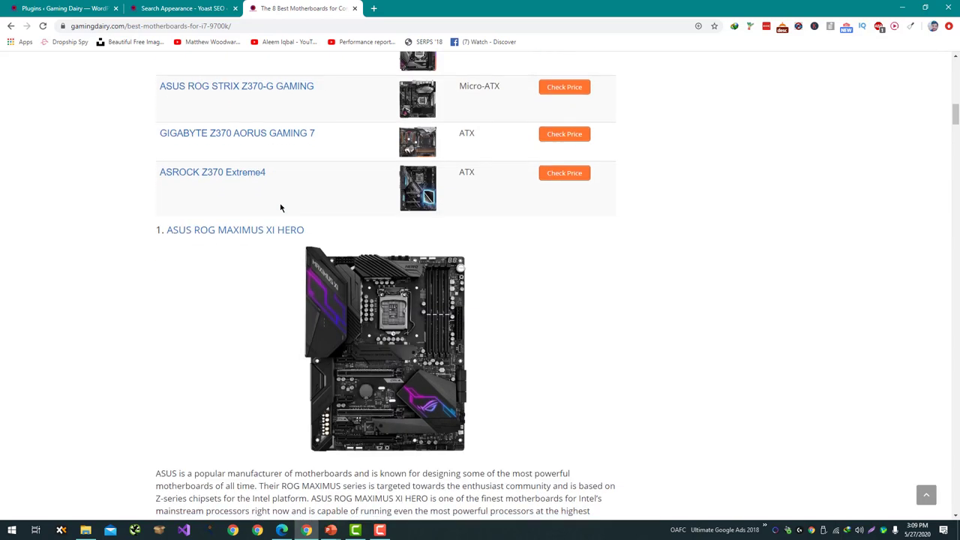
left_click(63, 8)
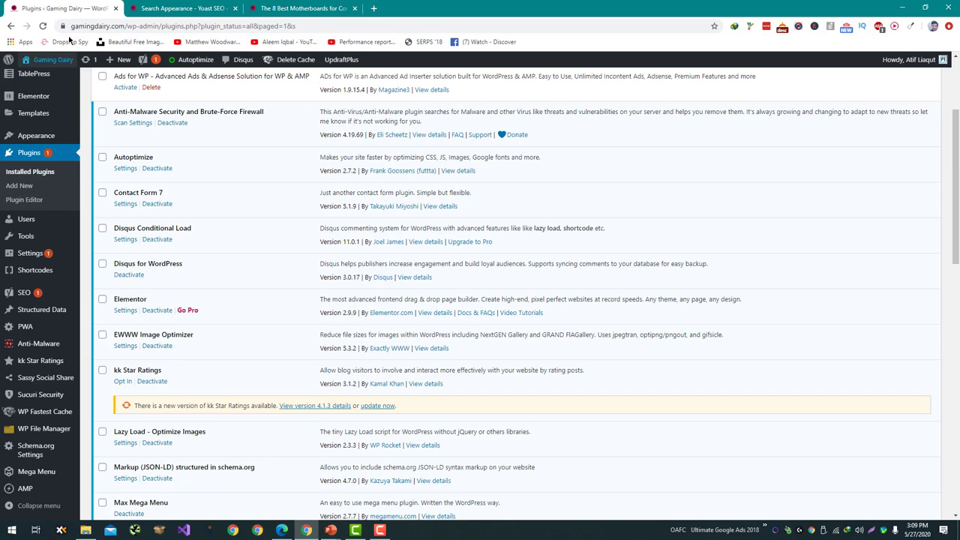
left_click(197, 9)
left_click(289, 9)
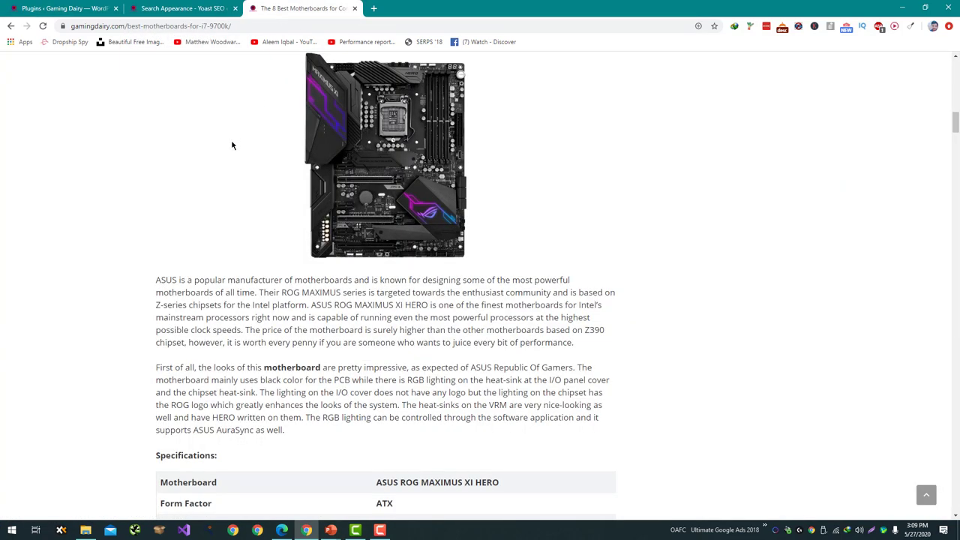
scroll(448, 382, "down", 20)
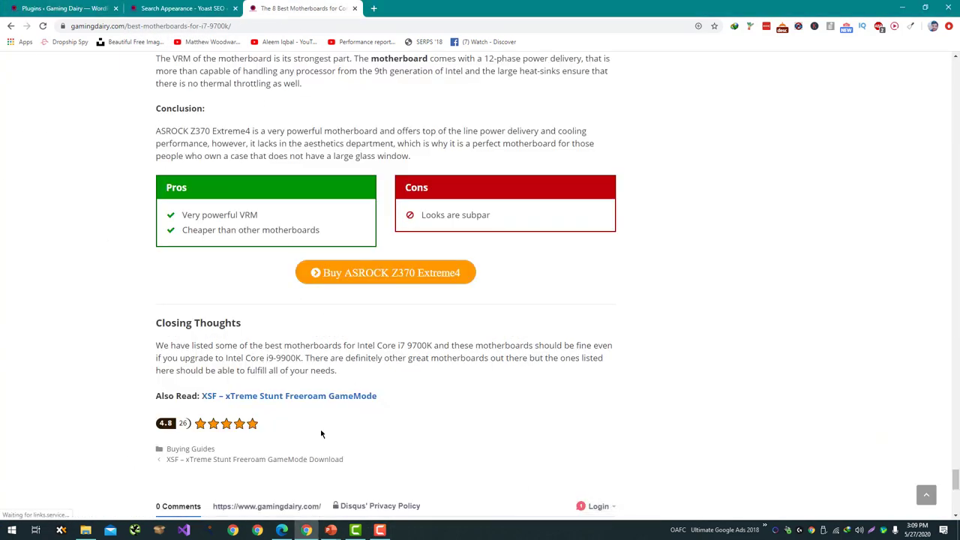
key("Home")
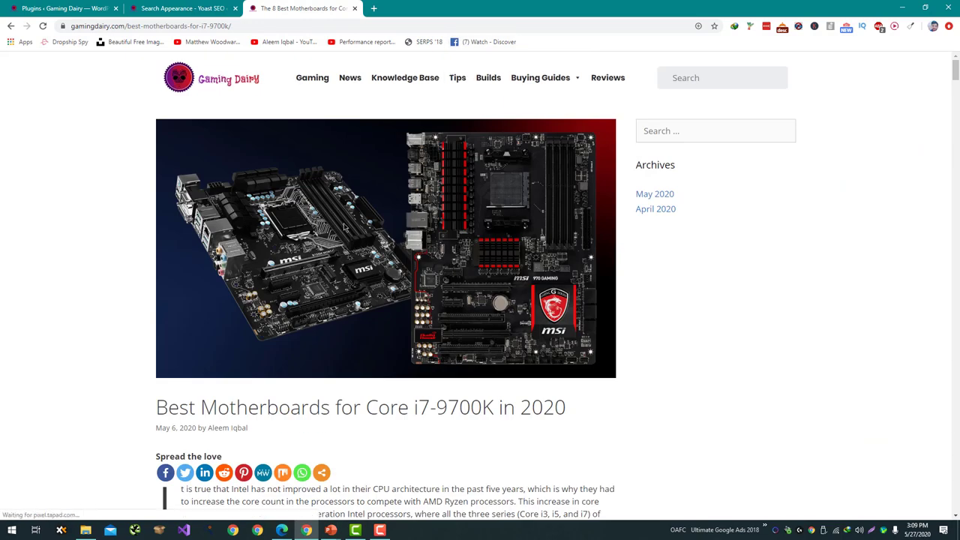
scroll(204, 324, "down", 2)
Open the author's archive from the article byline and inspect the author slug in the address bar.
left_click(229, 278)
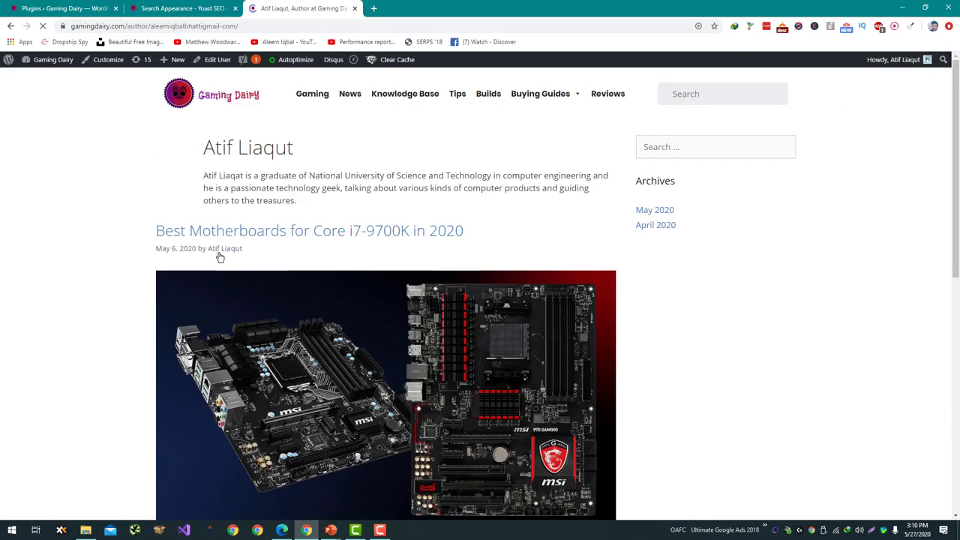
left_click(151, 26)
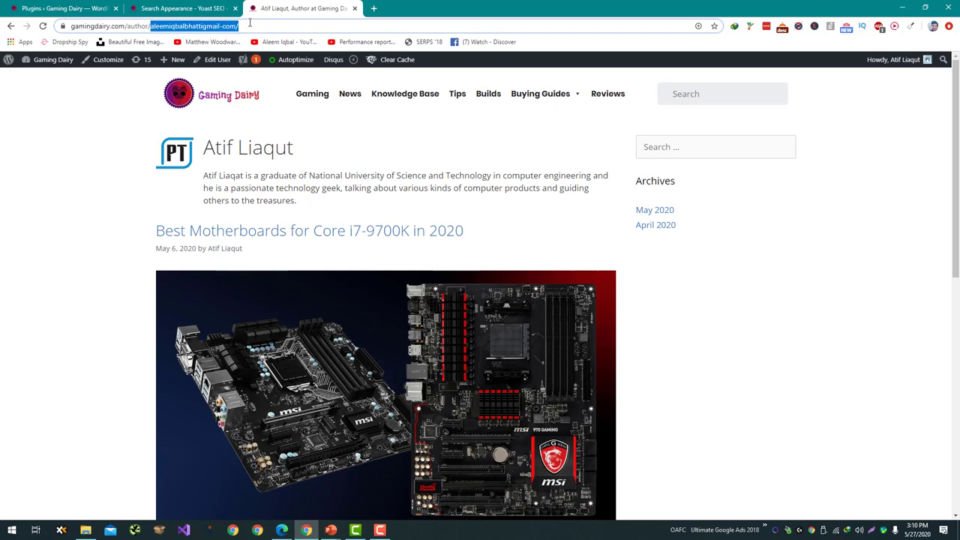
double_click(252, 26)
left_click(218, 25)
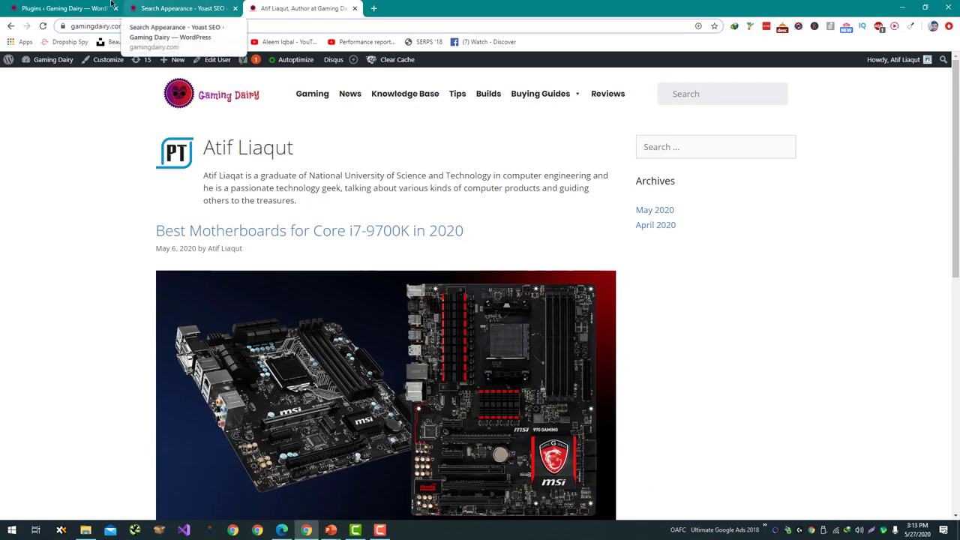
Go to Users > Add New in the WordPress admin.
left_click(71, 7)
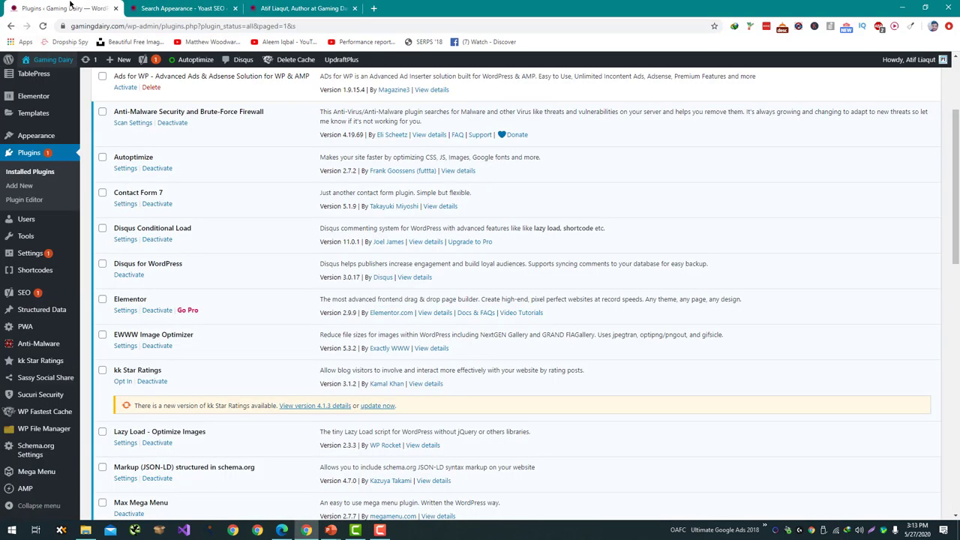
scroll(56, 194, "up", 3)
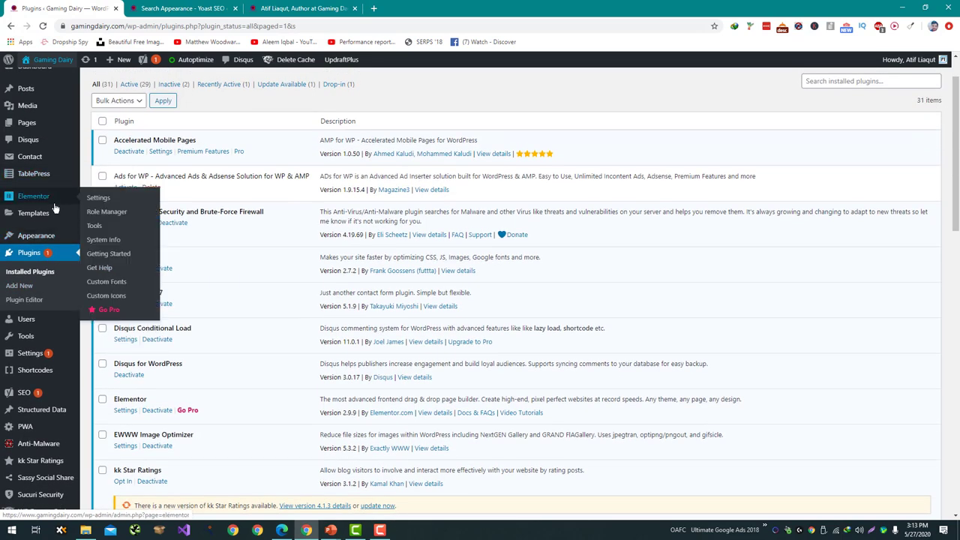
mouse_move(39, 321)
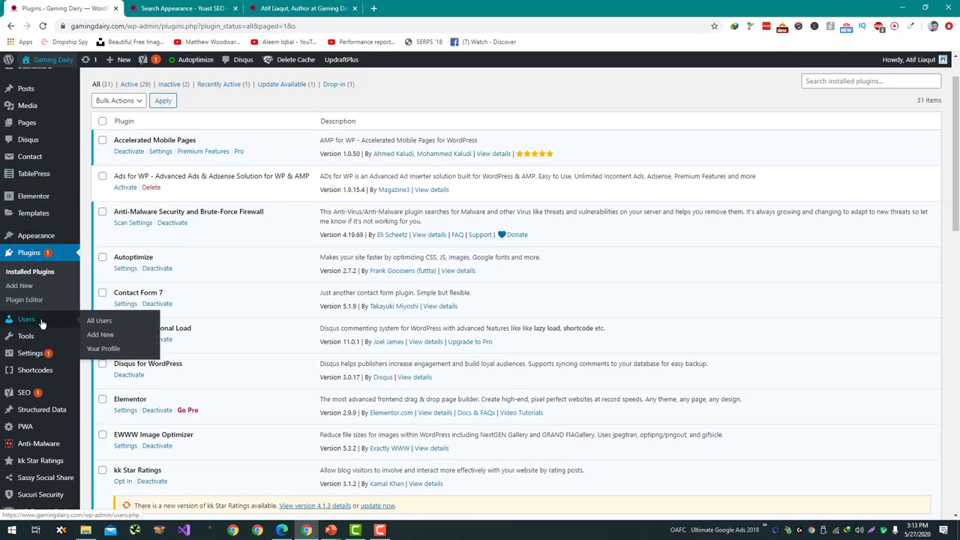
left_click(100, 334)
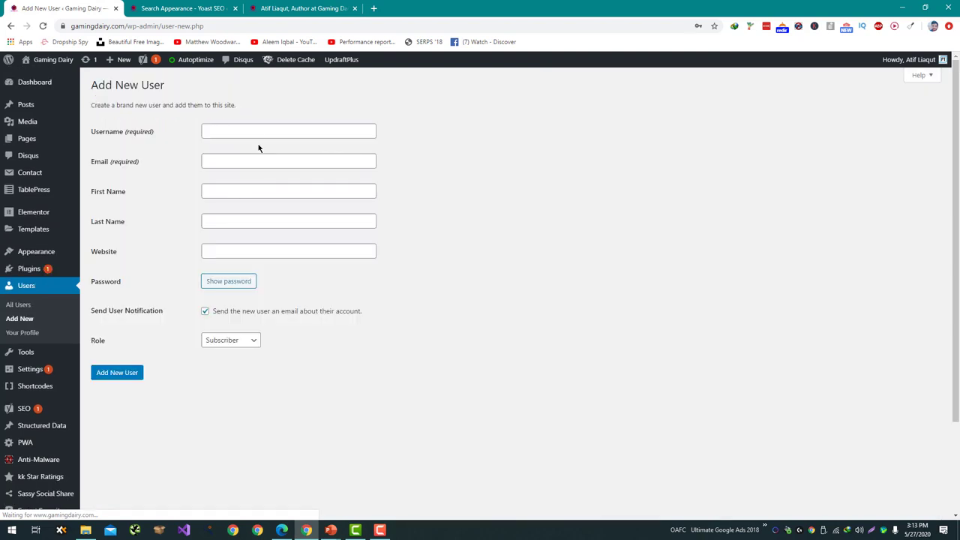
Fill in the new user's username, e-mail address, first name and last name.
left_click(257, 132)
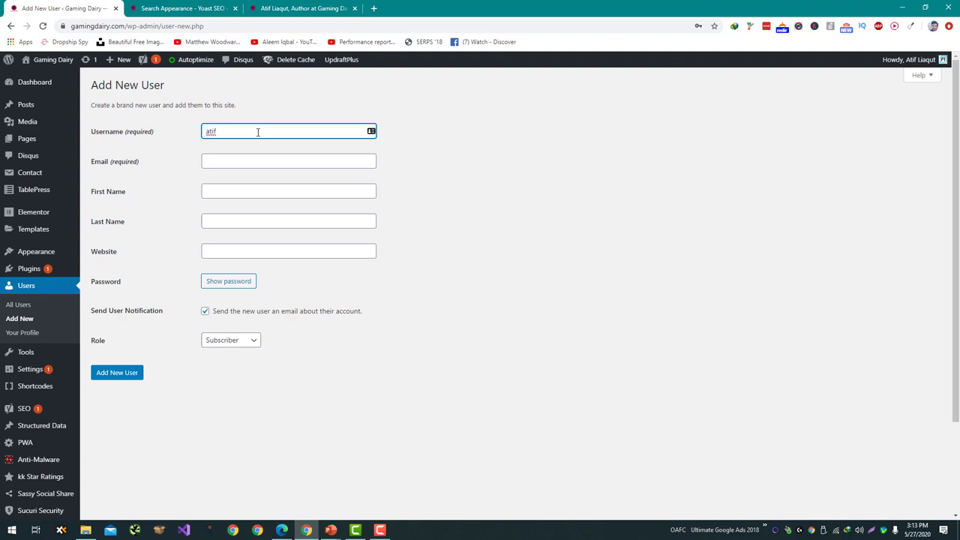
key("Tab")
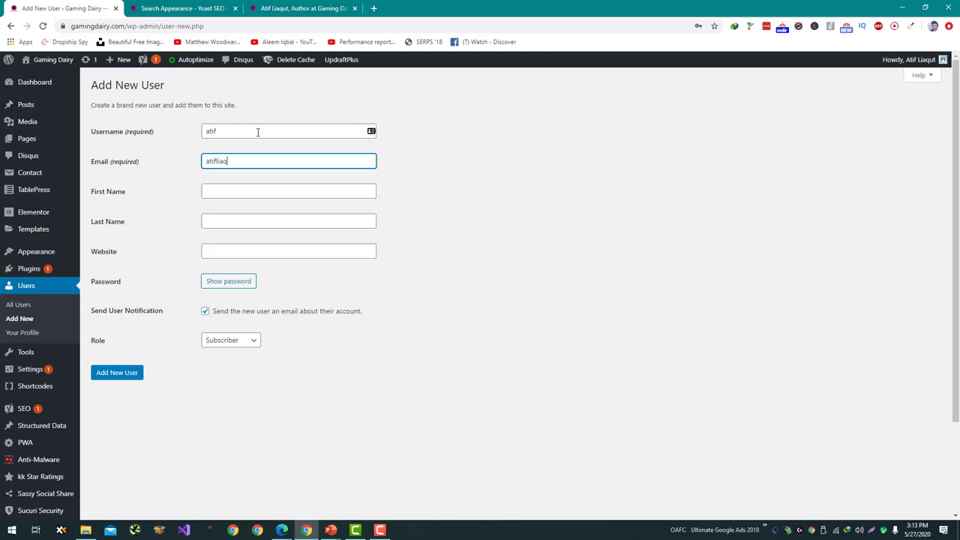
key("Tab")
type("Atif")
key("Tab")
type("Lia")
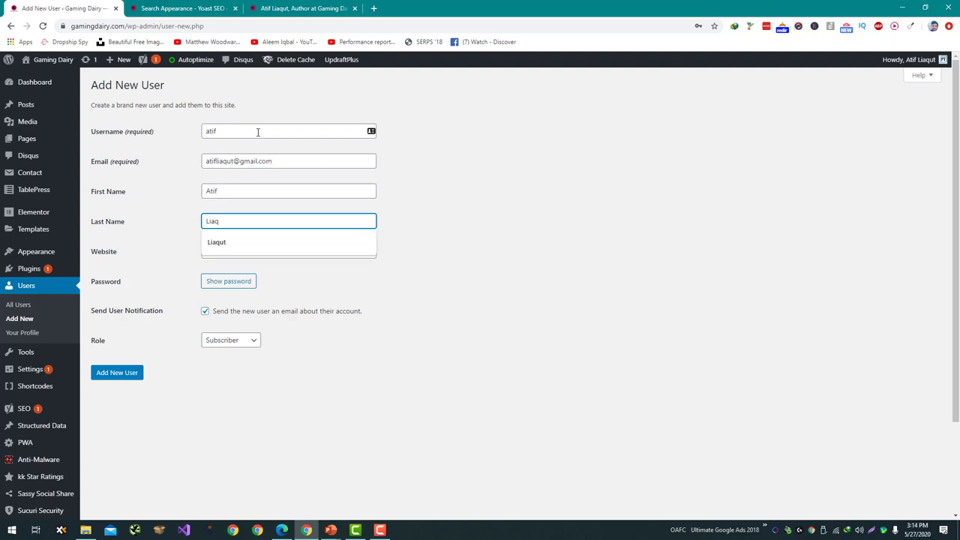
type("q")
key("Down")
key("Return")
key("Tab")
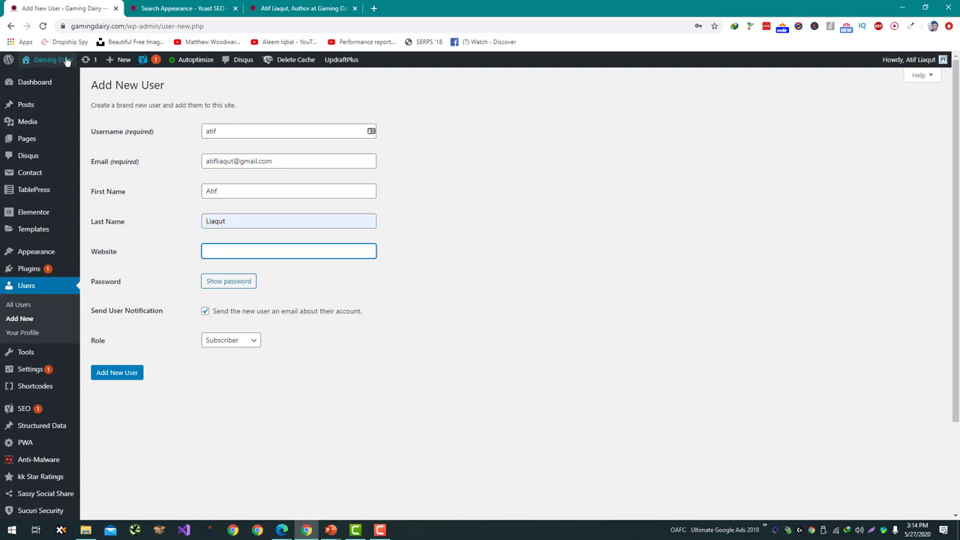
left_click(126, 26)
left_click_drag(71, 25, 164, 26)
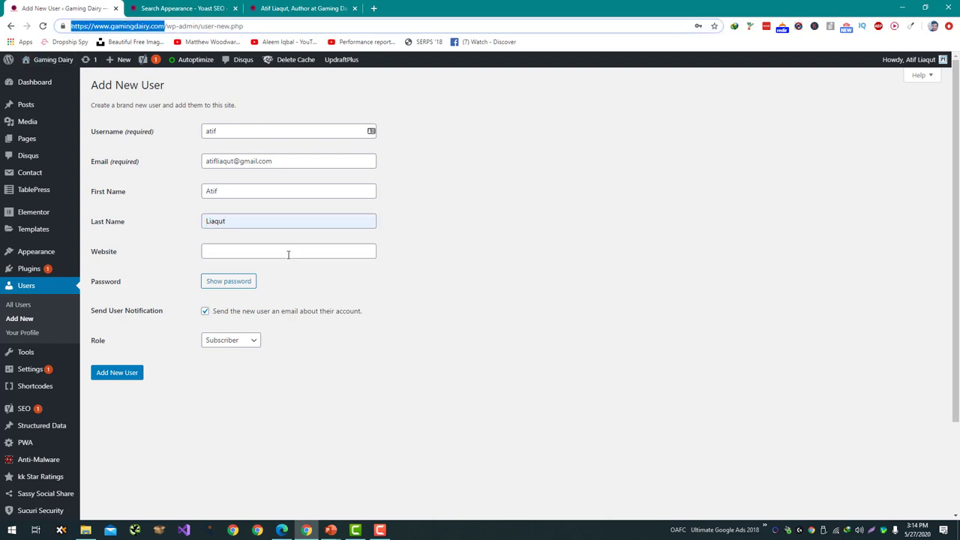
left_click(288, 255)
key("Down")
key("Return")
Replace the generated password with a custom one, choose the Administrator role, and create the user.
left_click(216, 283)
double_click(263, 282)
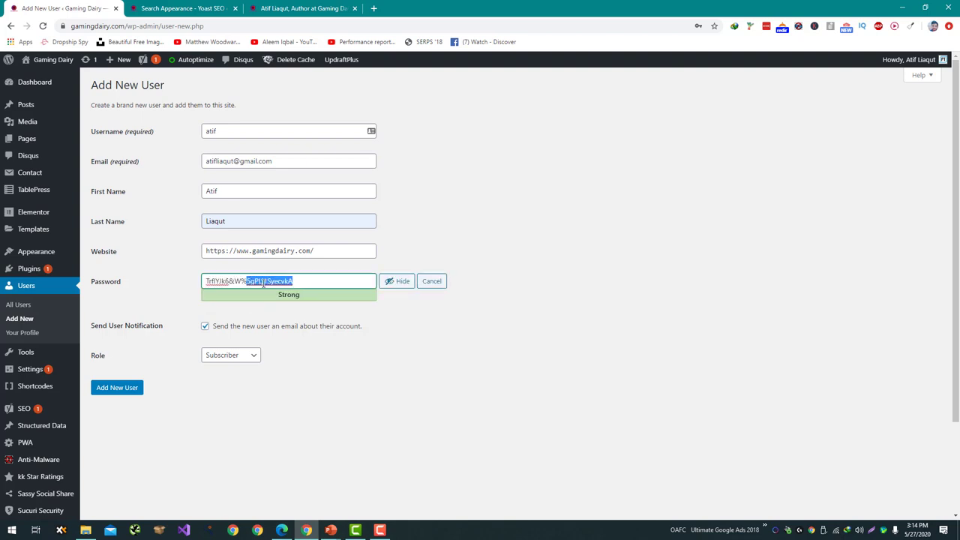
triple_click(263, 282)
left_click(399, 281)
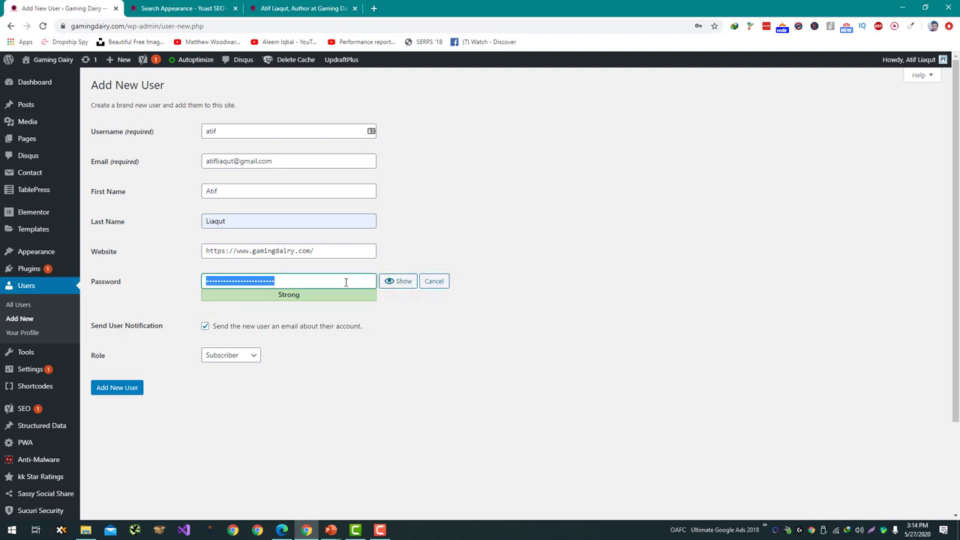
type("123456789")
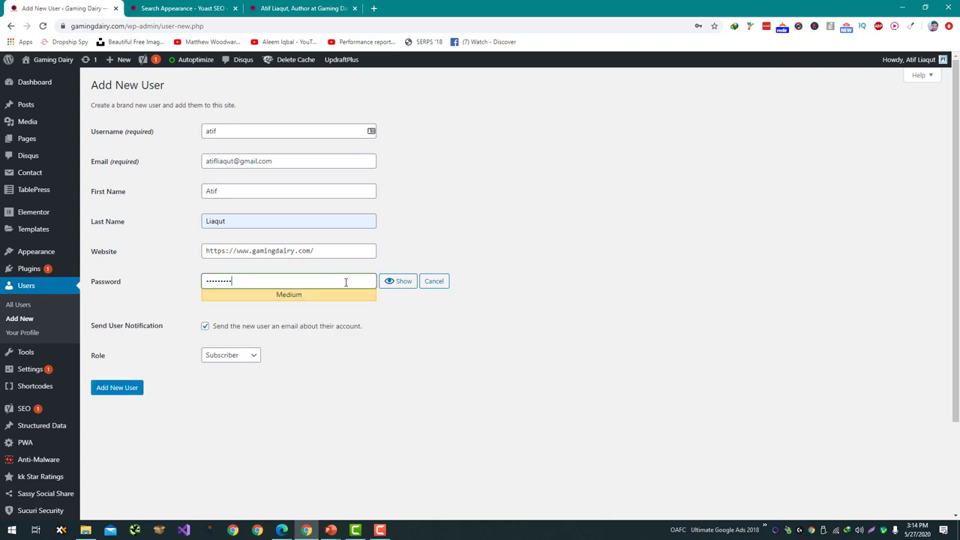
left_click(218, 358)
left_click(228, 429)
left_click(120, 388)
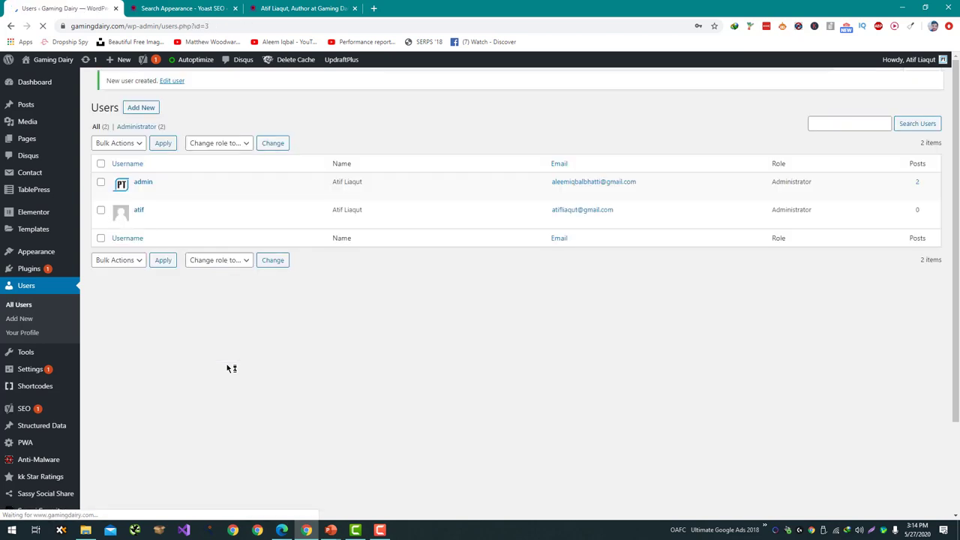
Dismiss the browser's password prompts and log out of the old admin account.
left_click(698, 189)
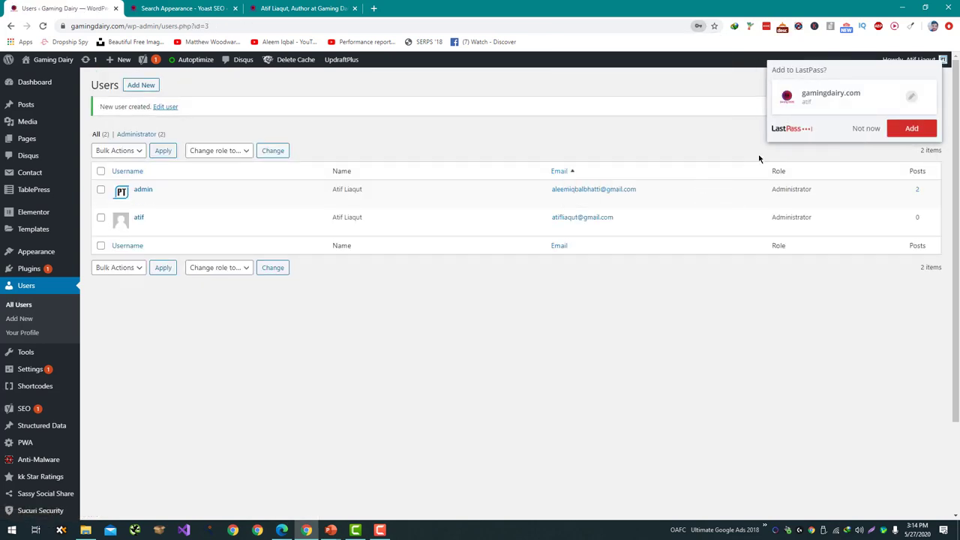
left_click(905, 128)
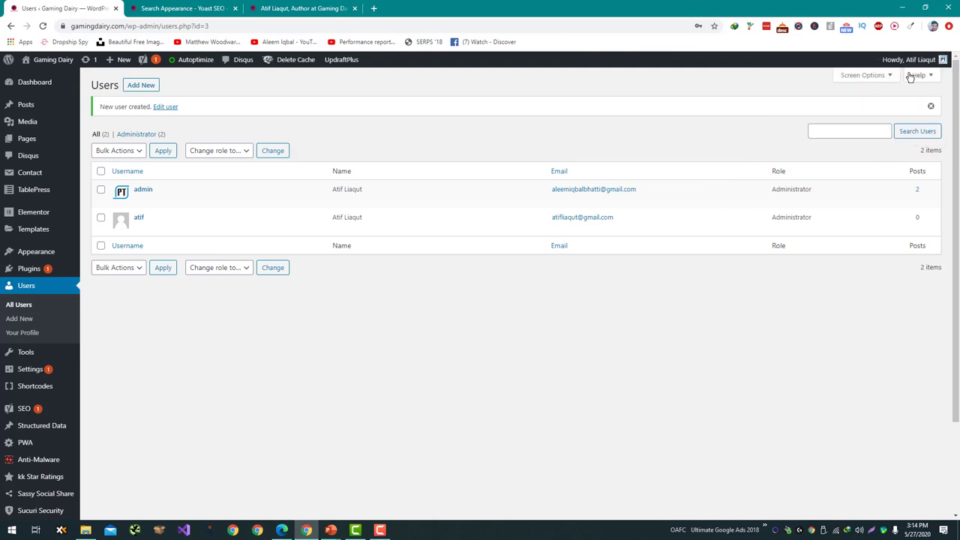
mouse_move(909, 62)
left_click(902, 121)
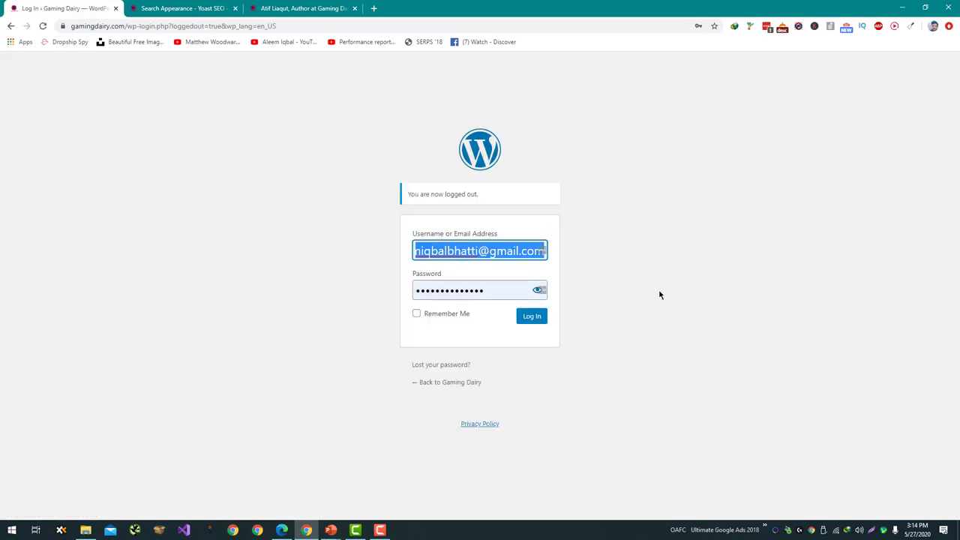
Log in with the new administrator's username and password, then open All Users.
type("atif")
key("Tab")
type("•••••••••")
key("Return")
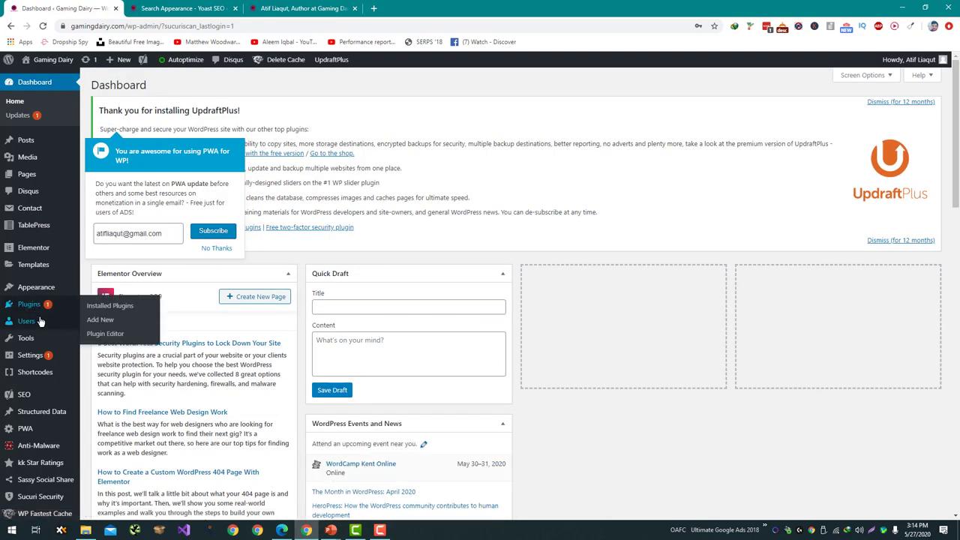
mouse_move(67, 327)
left_click(131, 325)
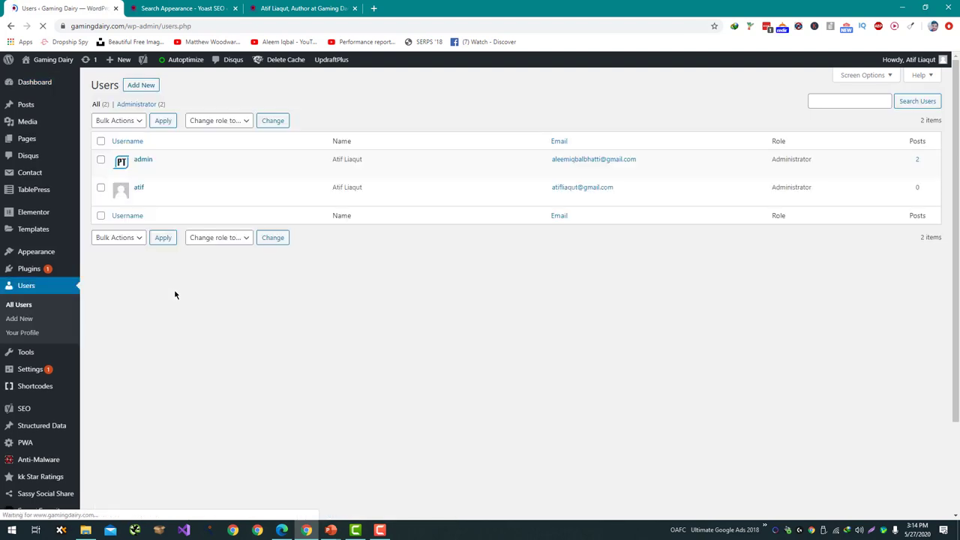
Bulk-delete the old 'admin' user, attributing all its content to the new administrator.
left_click(215, 248)
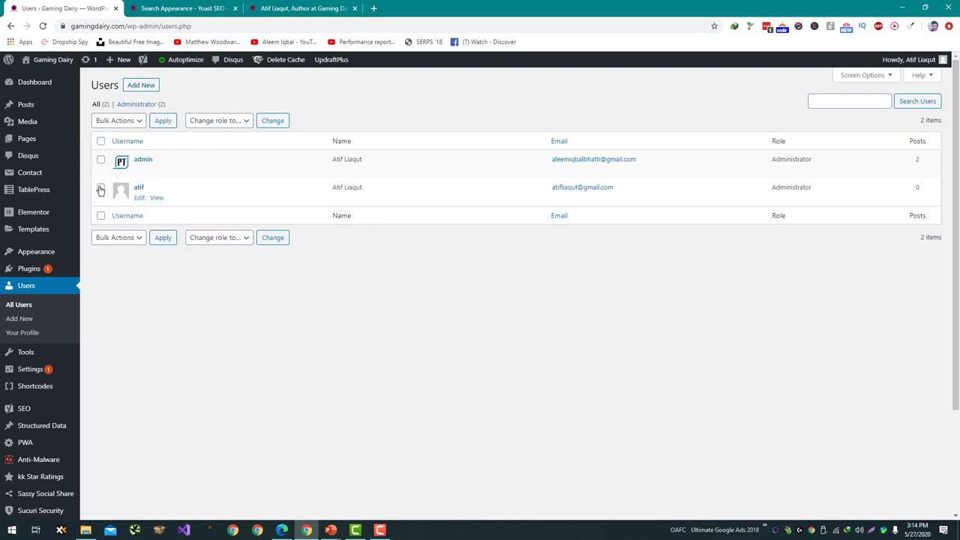
left_click(100, 160)
left_click(120, 121)
left_click(120, 141)
left_click(162, 126)
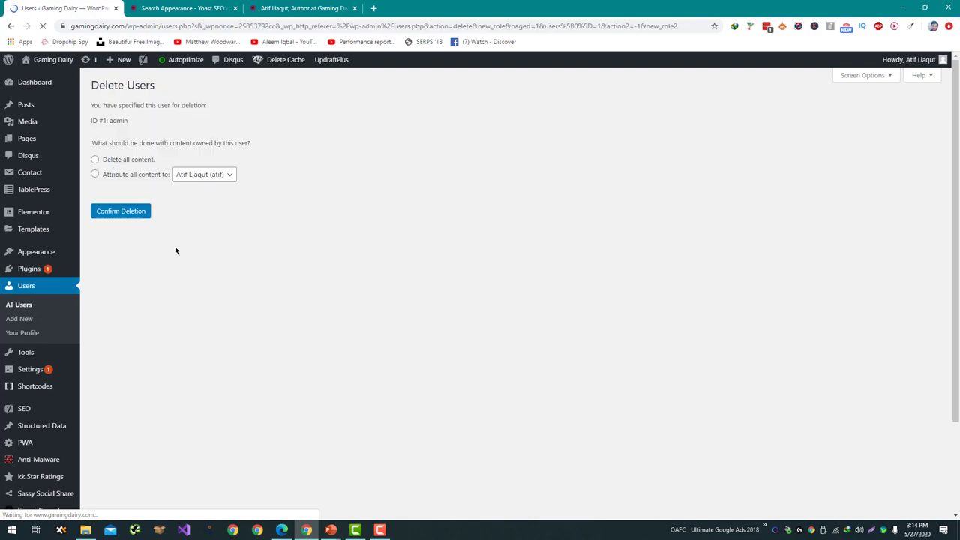
left_click(124, 175)
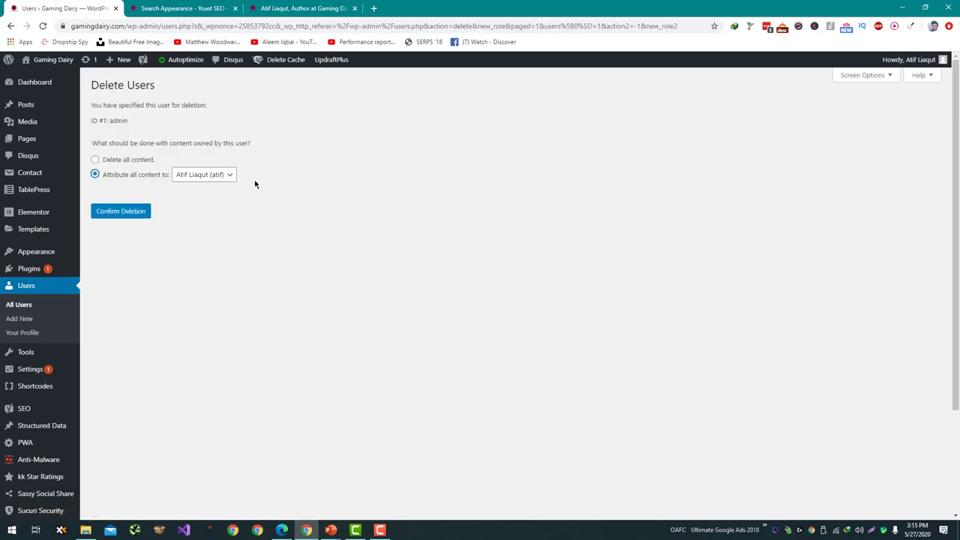
left_click(127, 215)
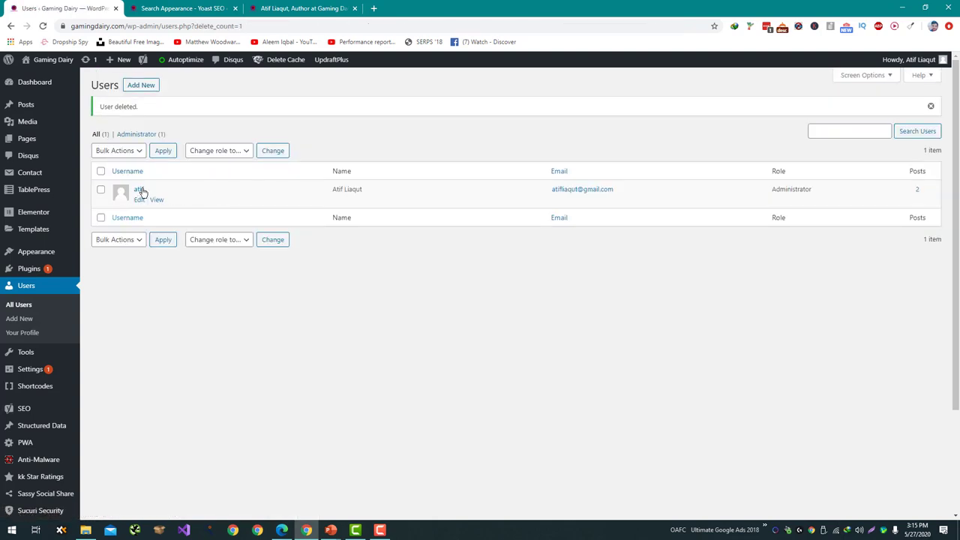
Paste the engineering-background biography into the user's Biographical Info and update the profile.
left_click(140, 201)
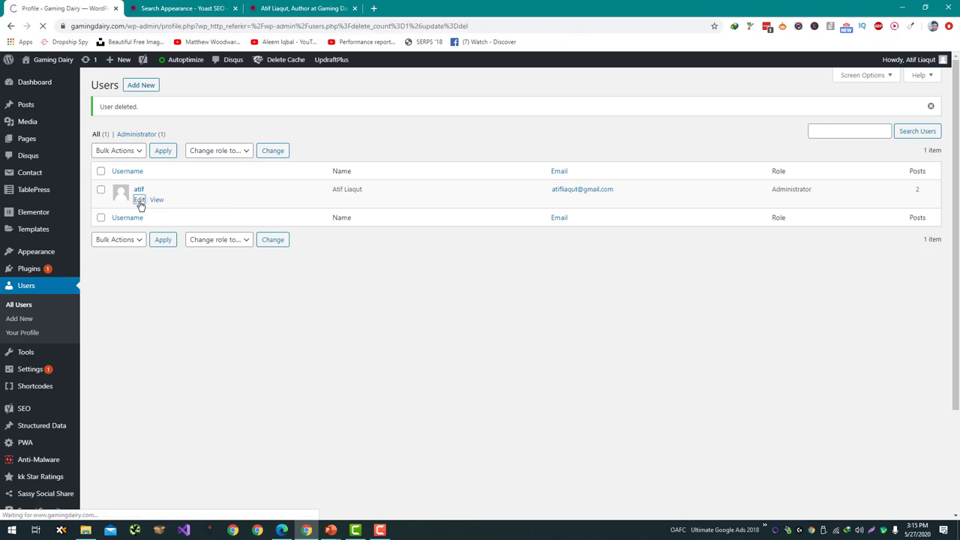
scroll(140, 200, "down", 6)
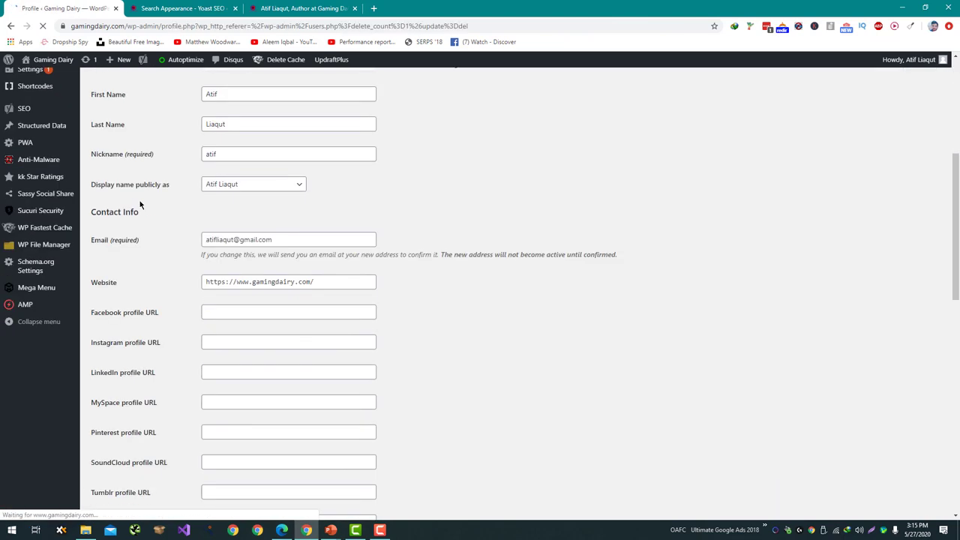
left_click(218, 194)
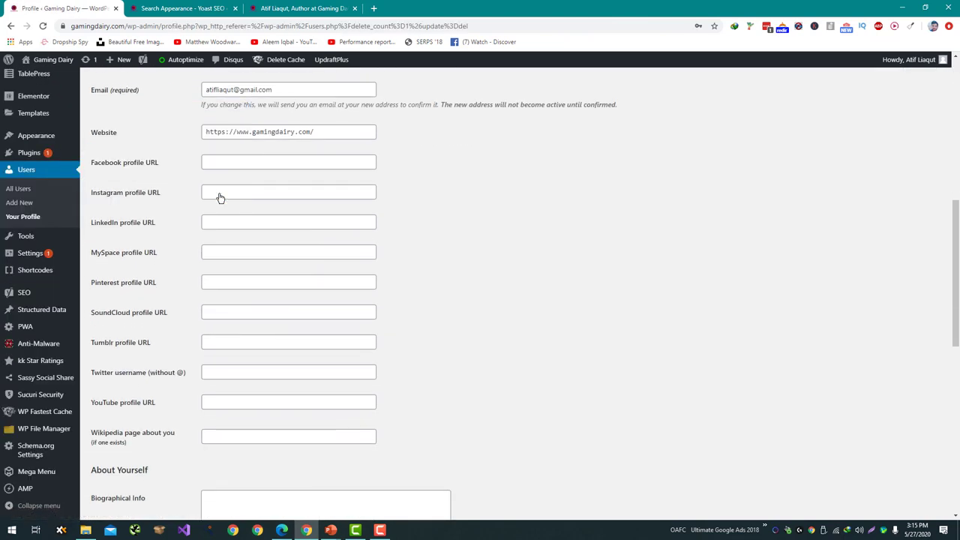
scroll(181, 198, "up", 3)
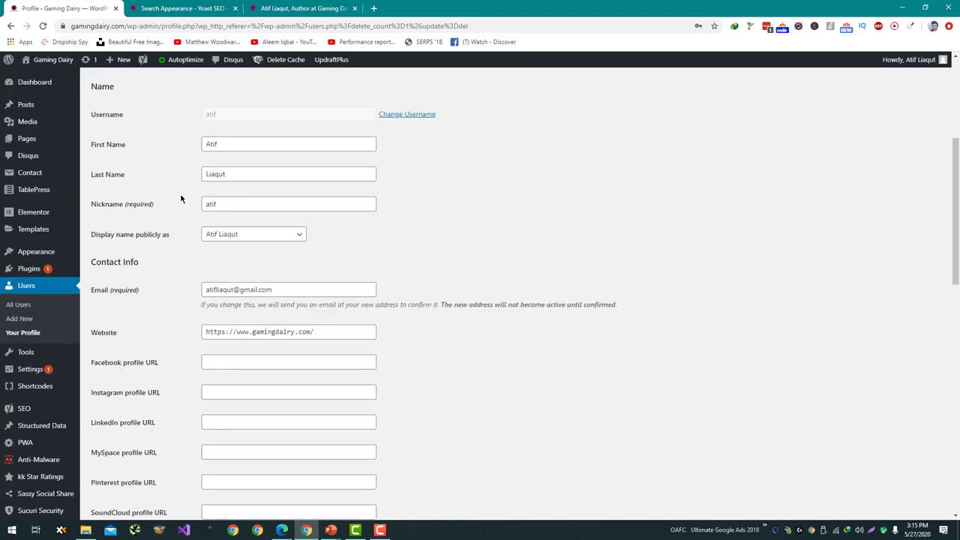
scroll(181, 198, "down", 8)
scroll(182, 199, "up", 3)
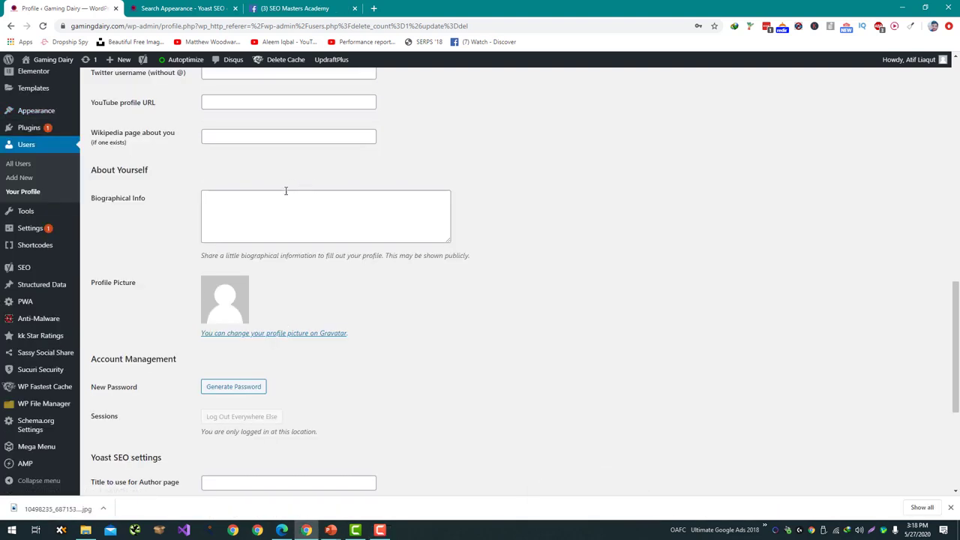
left_click(284, 195)
type("Atif Liaqat is a gradute of National University of Science and Technology in computer engineering and he is a passionate technology geek, talking about various kinds of computer products and guiding others to the treasures.")
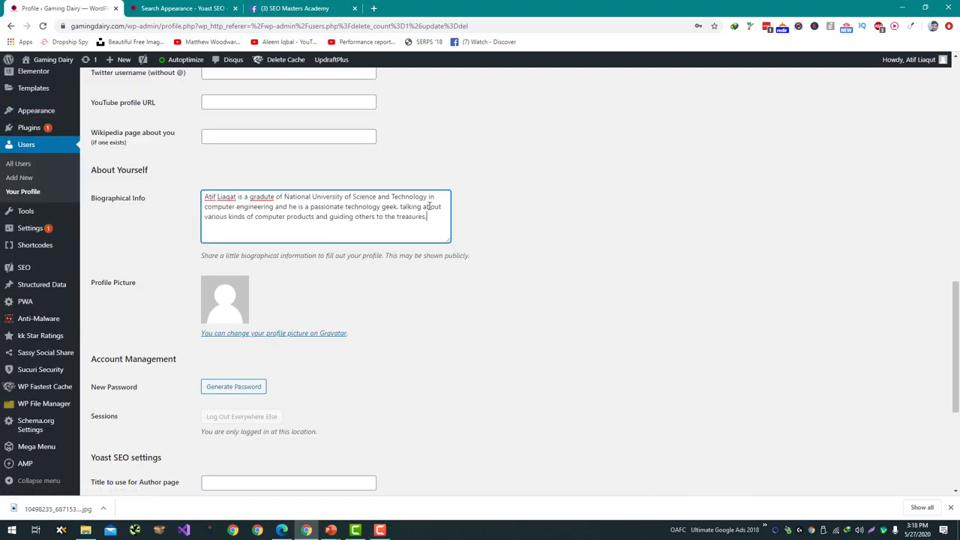
scroll(465, 212, "up", 2)
scroll(225, 185, "up", 3)
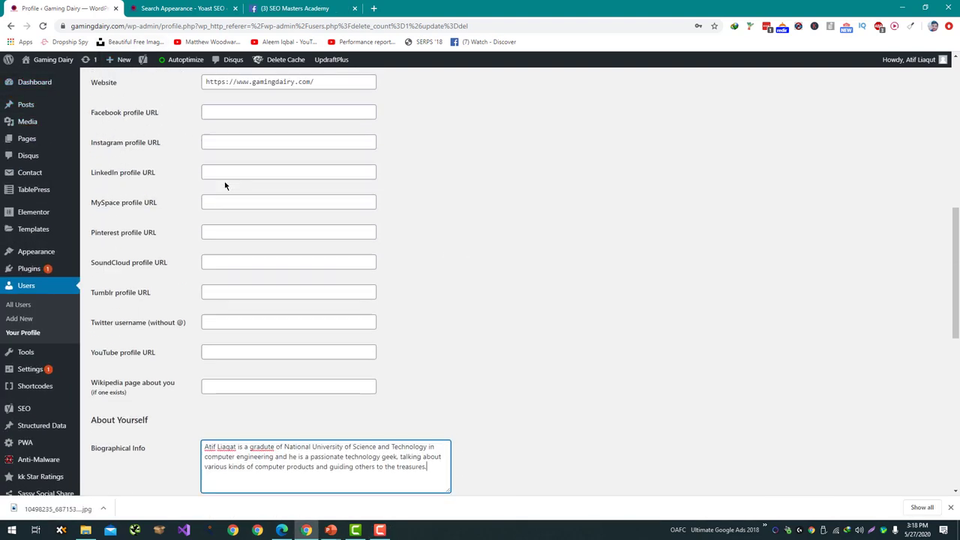
scroll(224, 182, "down", 15)
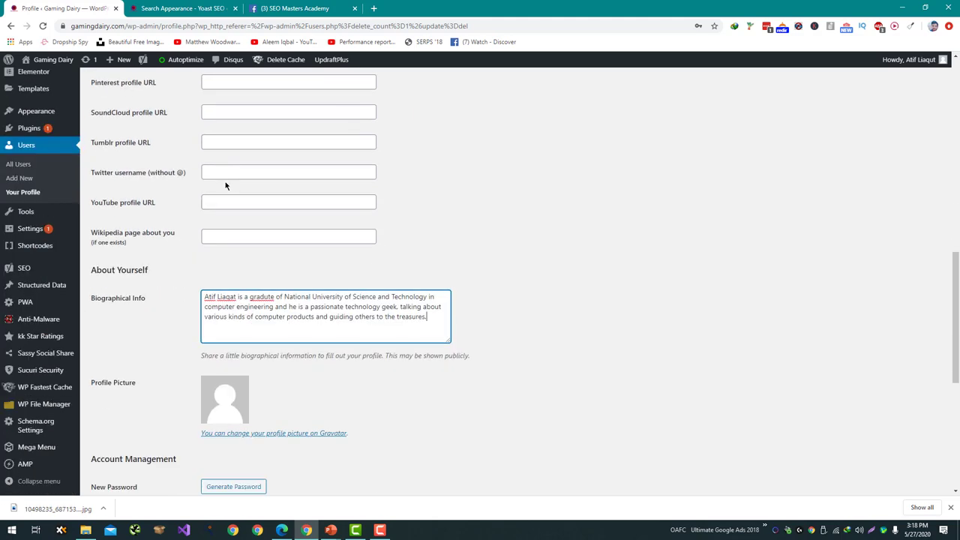
left_click(127, 445)
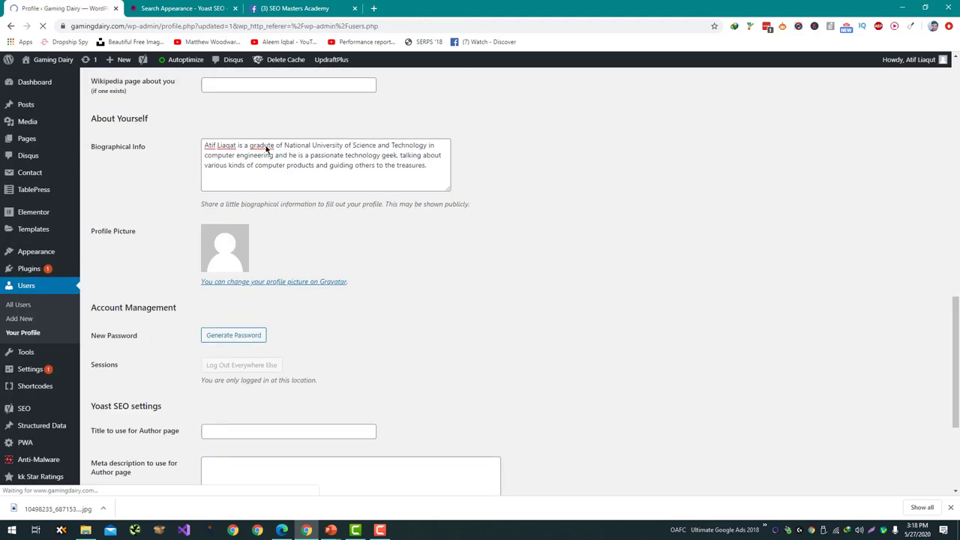
Correct the misspelling 'gradute' to 'graduate' in the bio and update the profile again.
scroll(271, 166, "down", 15)
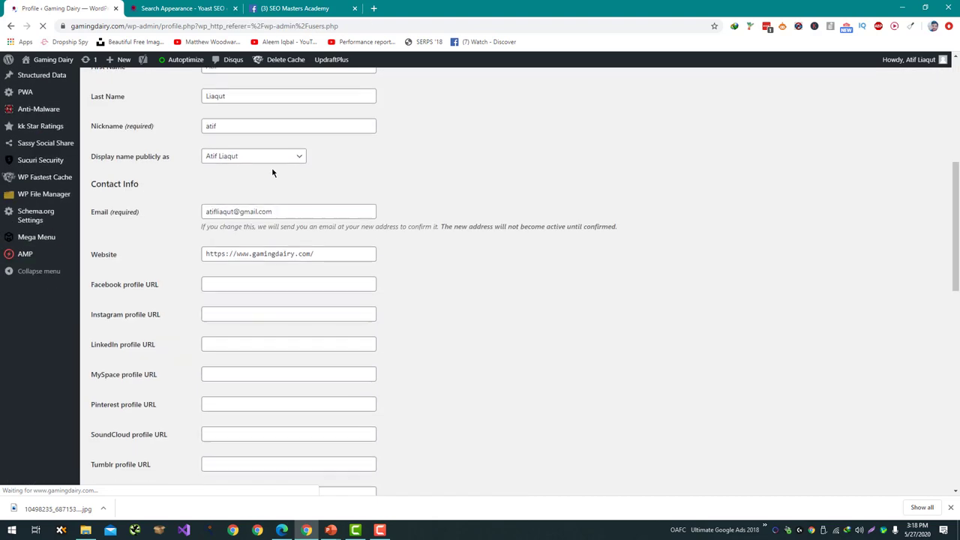
scroll(271, 163, "up", 1)
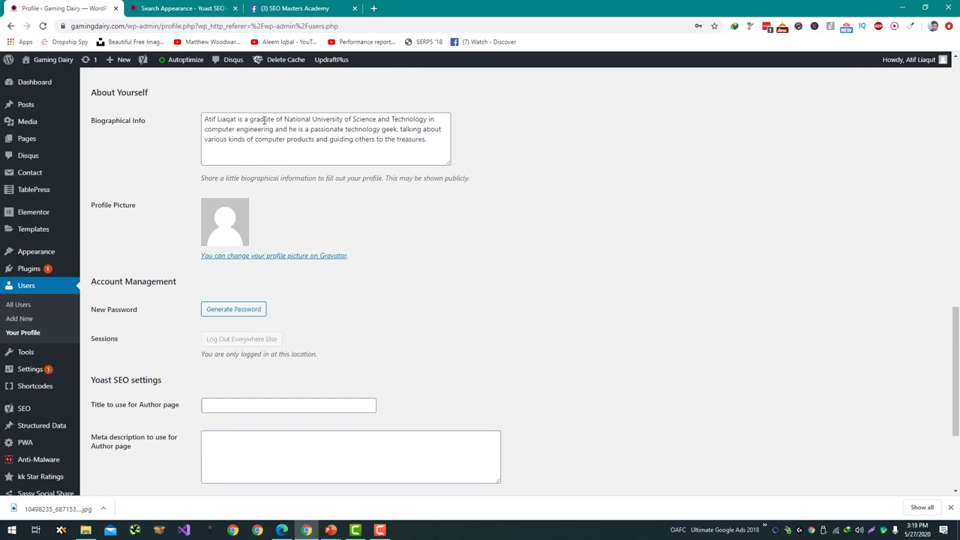
right_click(264, 120)
left_click(274, 128)
scroll(245, 195, "down", 5)
left_click(120, 445)
scroll(172, 319, "up", 5)
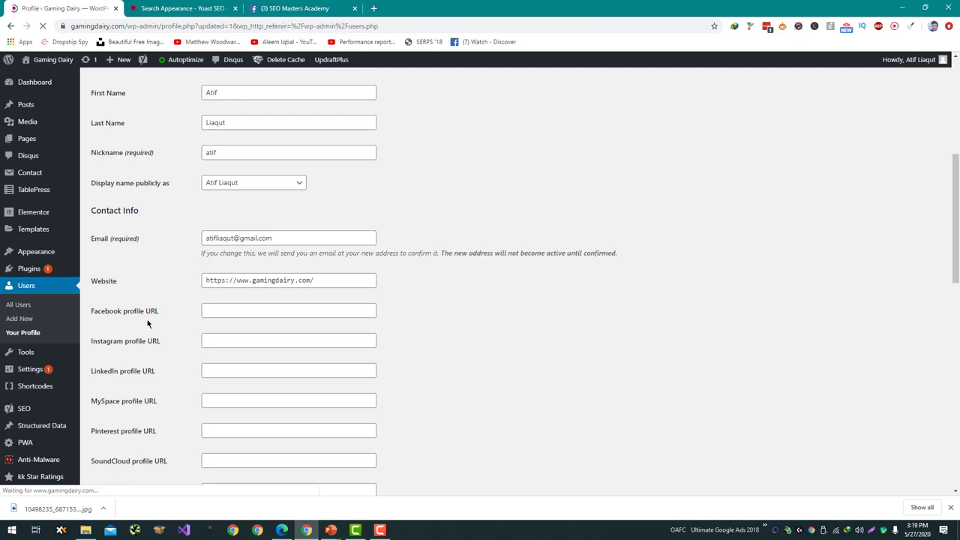
Find Simple Author Box under Plugins > Add New, install it and activate it.
mouse_move(58, 272)
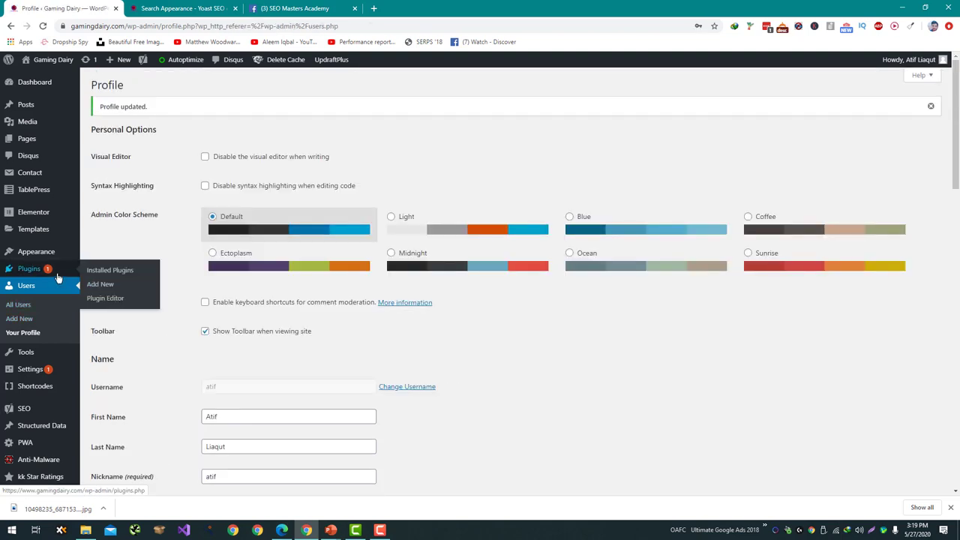
left_click(121, 289)
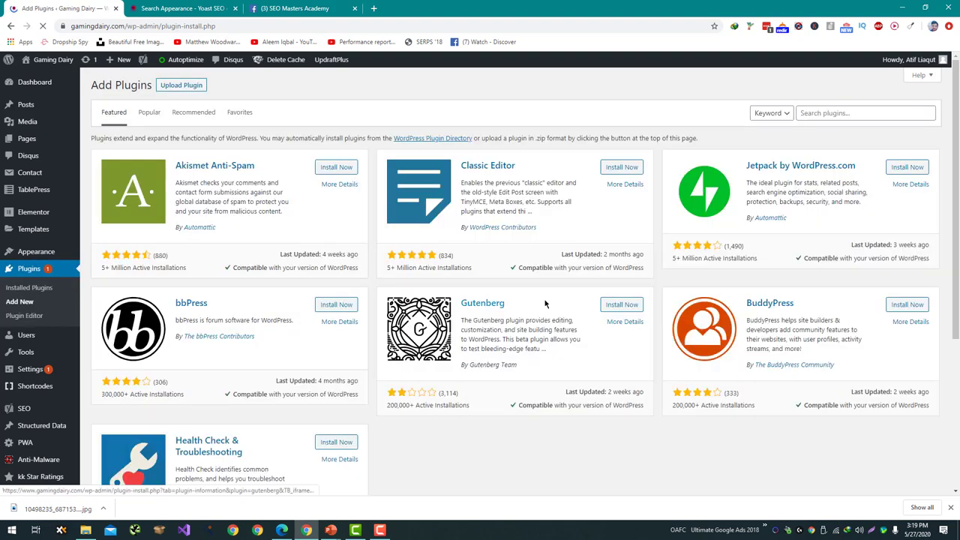
left_click(828, 112)
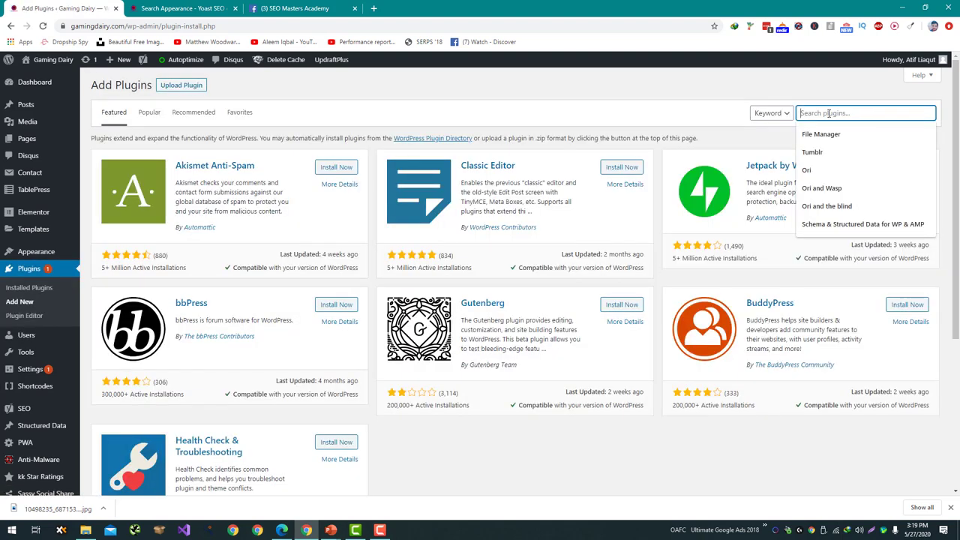
type("Aut")
key("ctrl+a")
type("Sim")
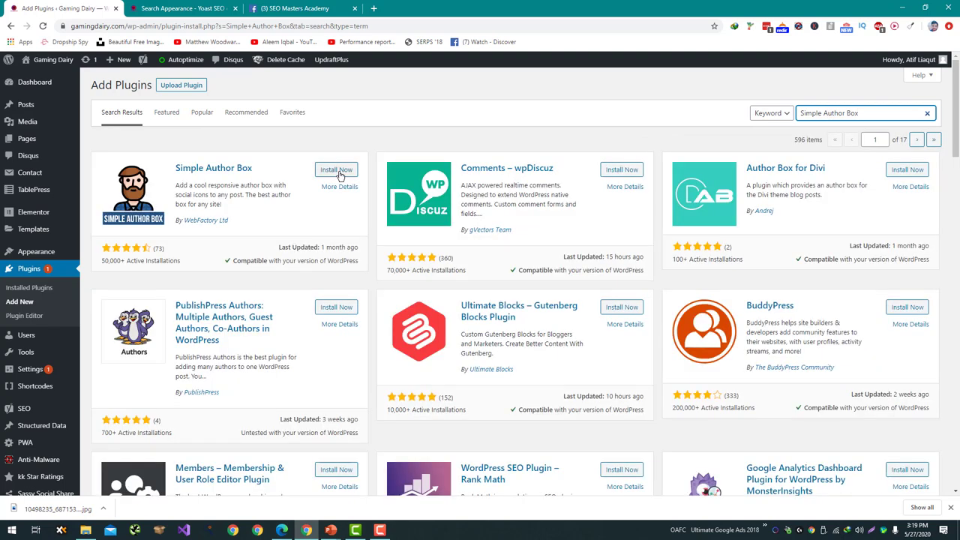
left_click(339, 171)
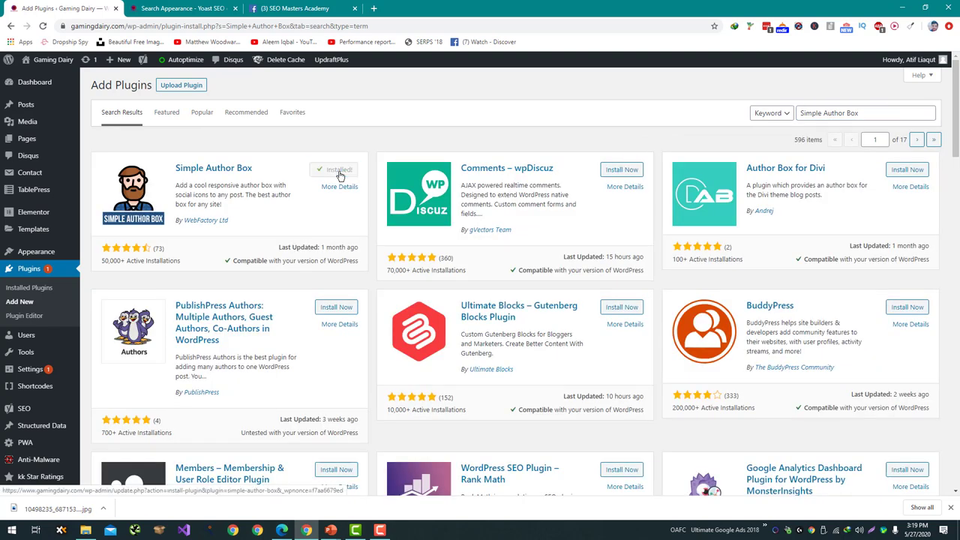
left_click(340, 172)
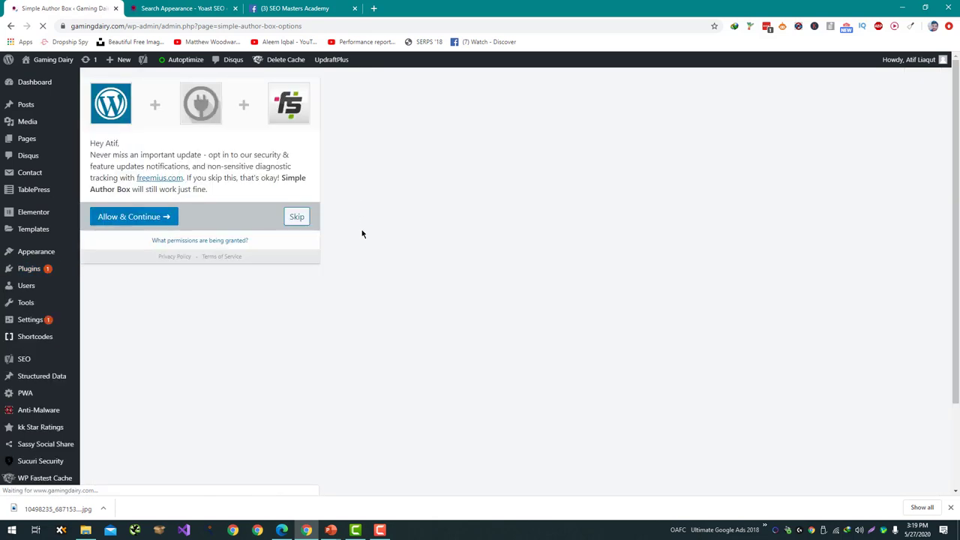
Skip the Simple Author Box intro, leaving 'Manually insert the Simple Author Box' switched off.
left_click(298, 219)
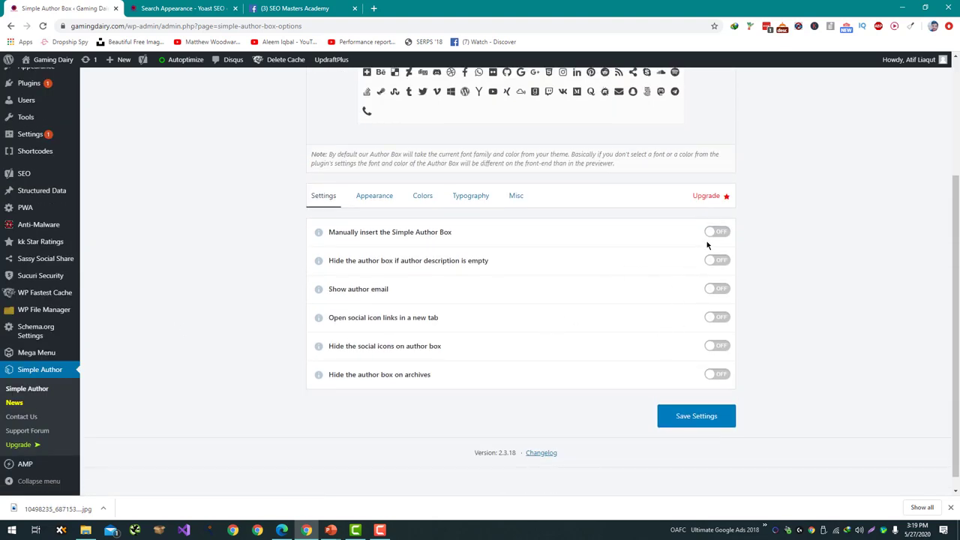
left_click(718, 234)
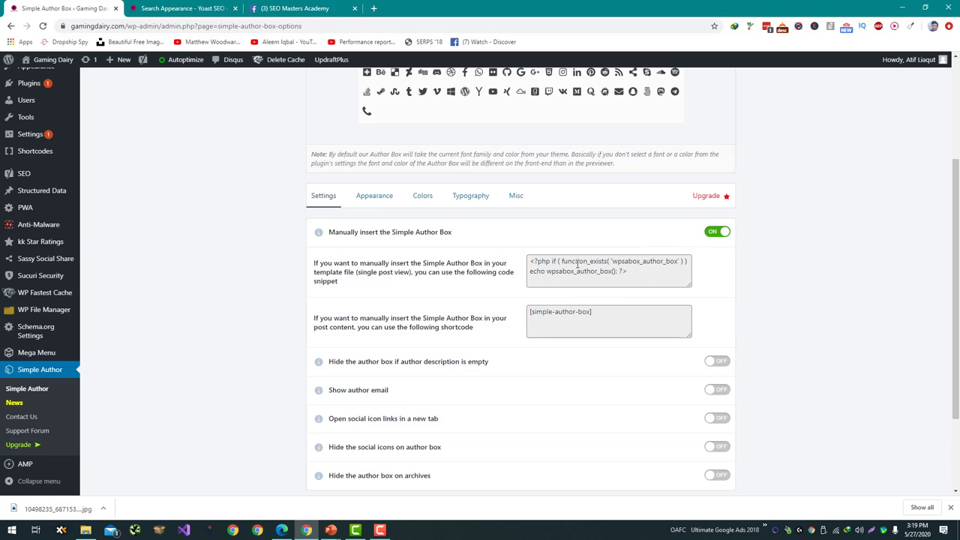
left_click(717, 232)
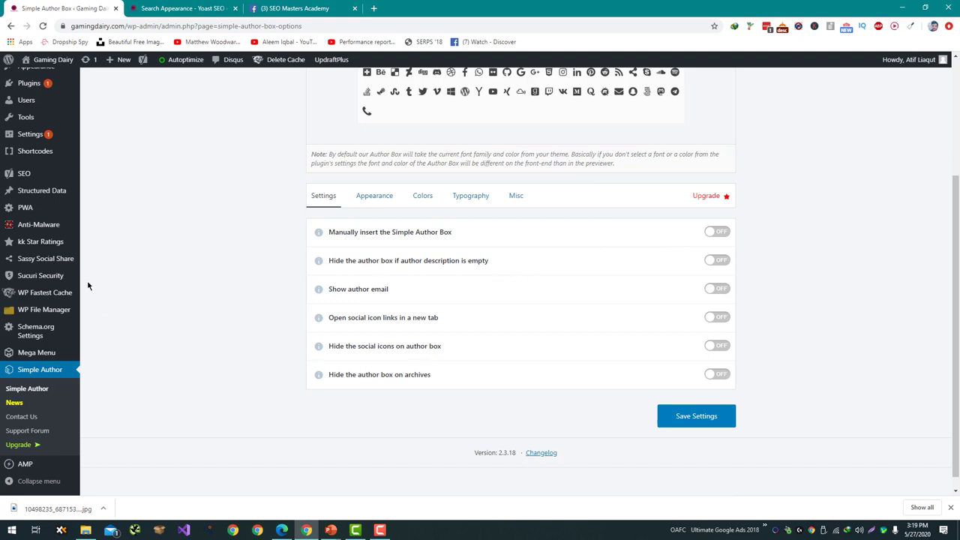
scroll(88, 286, "up", 3)
On Your Profile, upload the author's jpg photo from Downloads as the custom profile image.
mouse_move(59, 267)
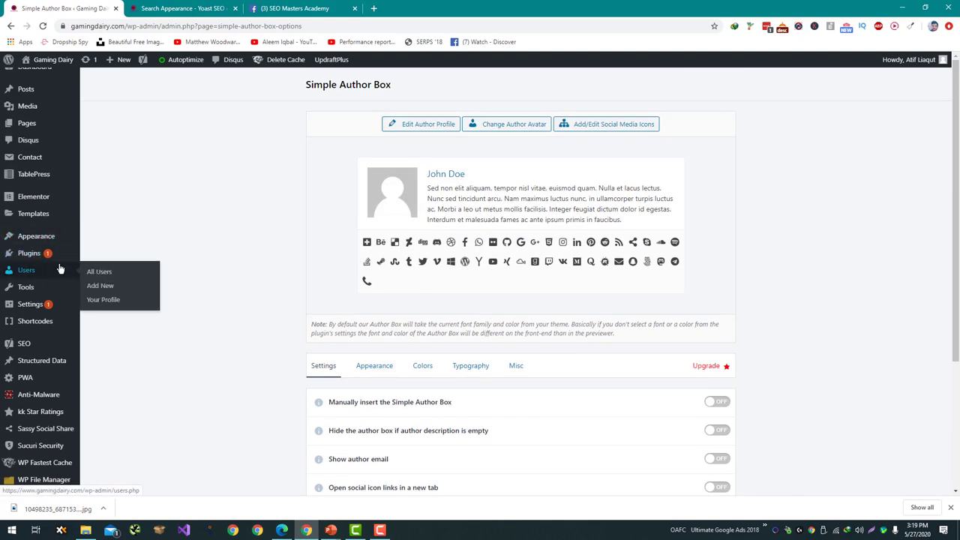
left_click(107, 300)
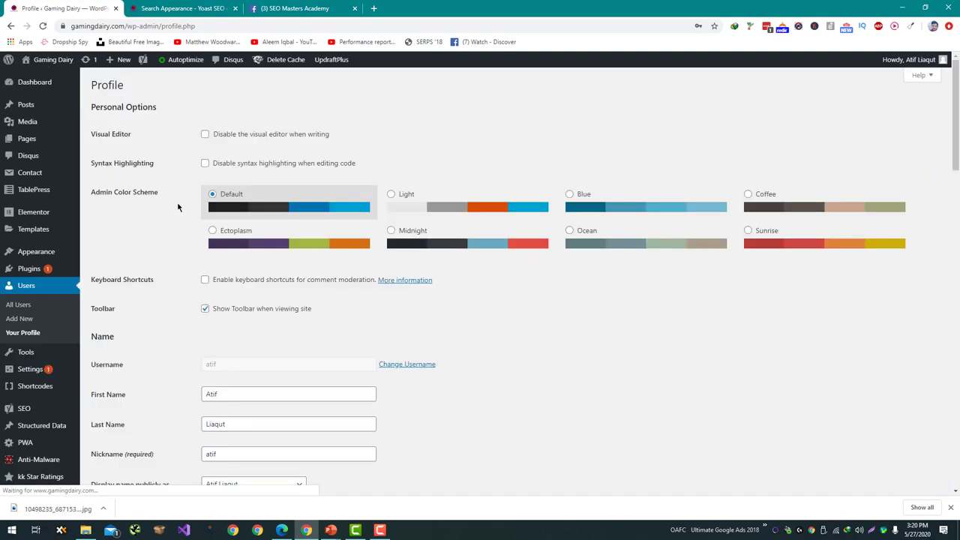
scroll(184, 300, "down", 20)
scroll(199, 409, "up", 4)
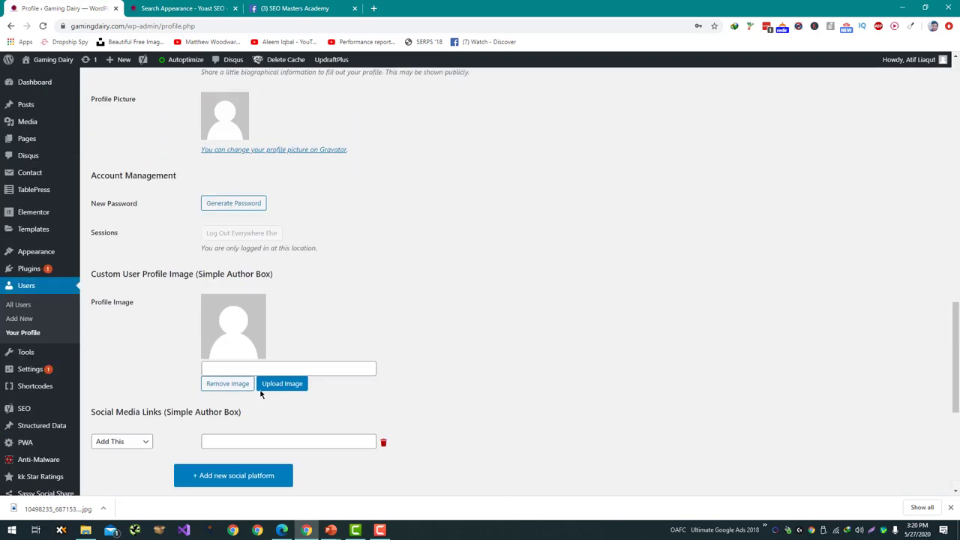
left_click(277, 386)
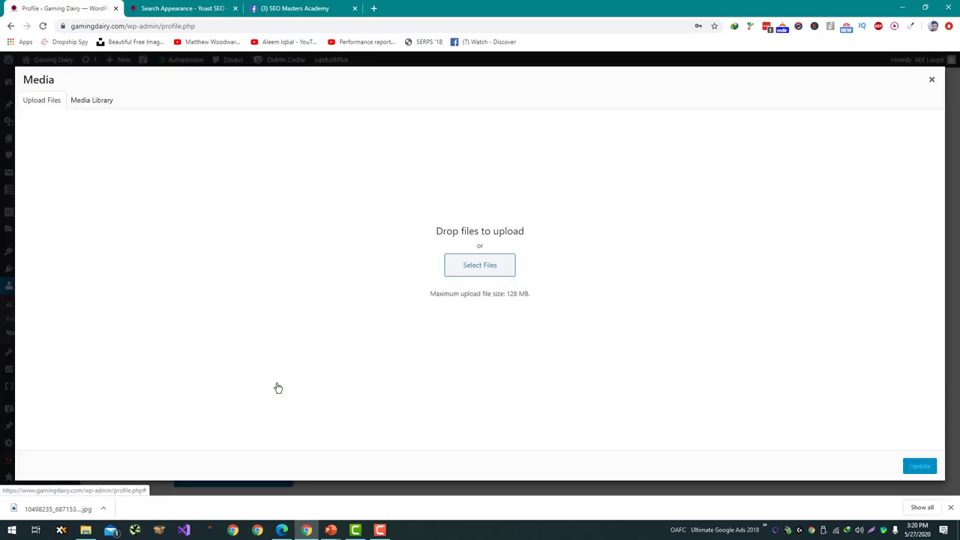
left_click(464, 272)
left_click(309, 299)
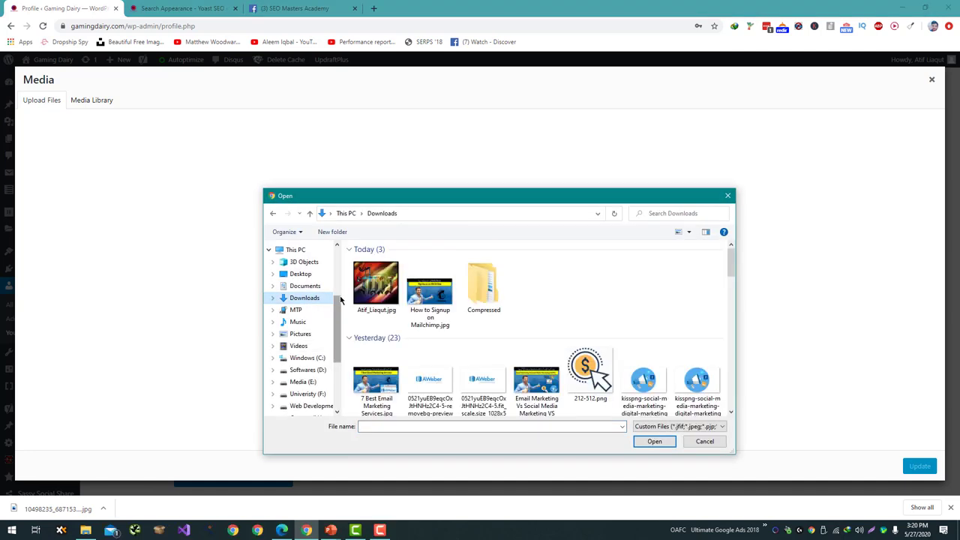
double_click(365, 307)
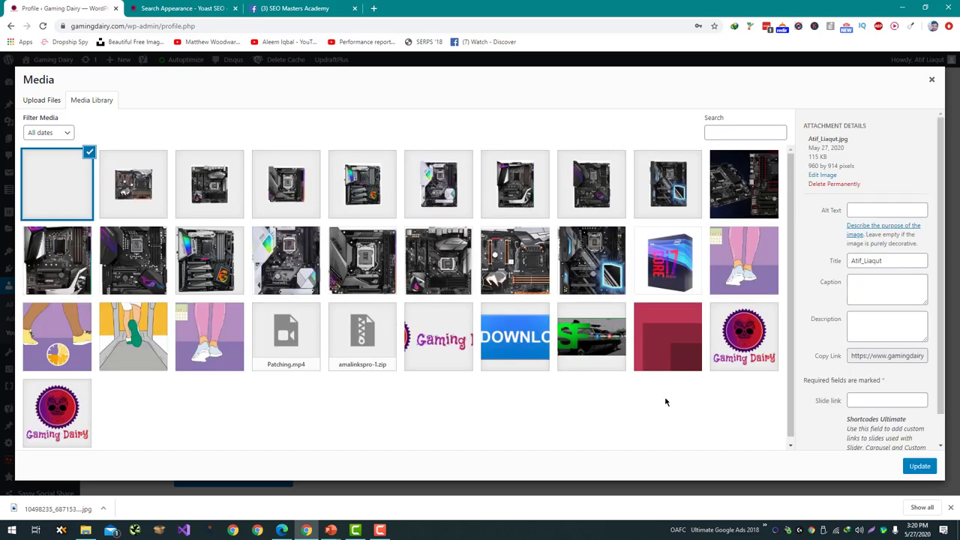
Copy the image title into its Alt Text, use the photo, and update the profile.
double_click(874, 268)
key("ctrl+c")
left_click(887, 218)
key("ctrl+v")
left_click(919, 466)
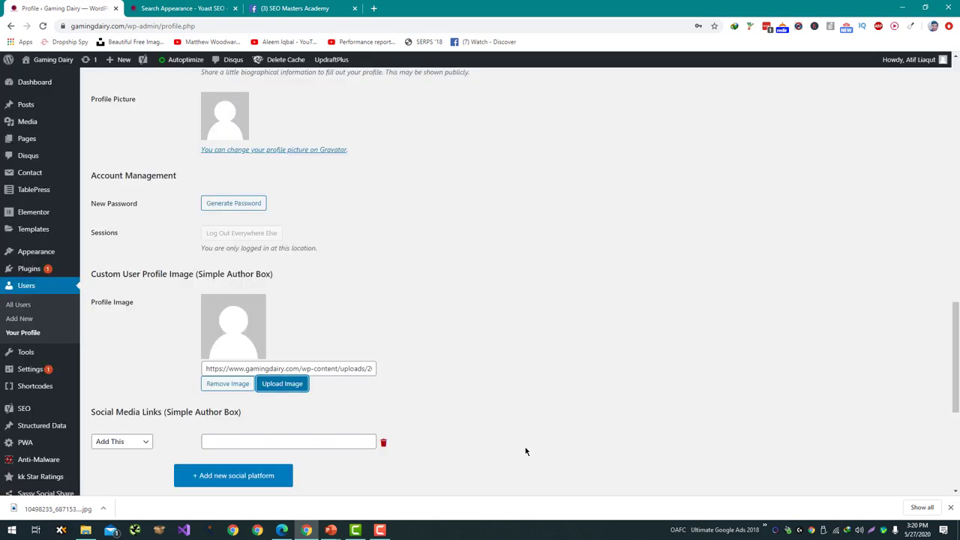
scroll(527, 450, "down", 5)
left_click(135, 446)
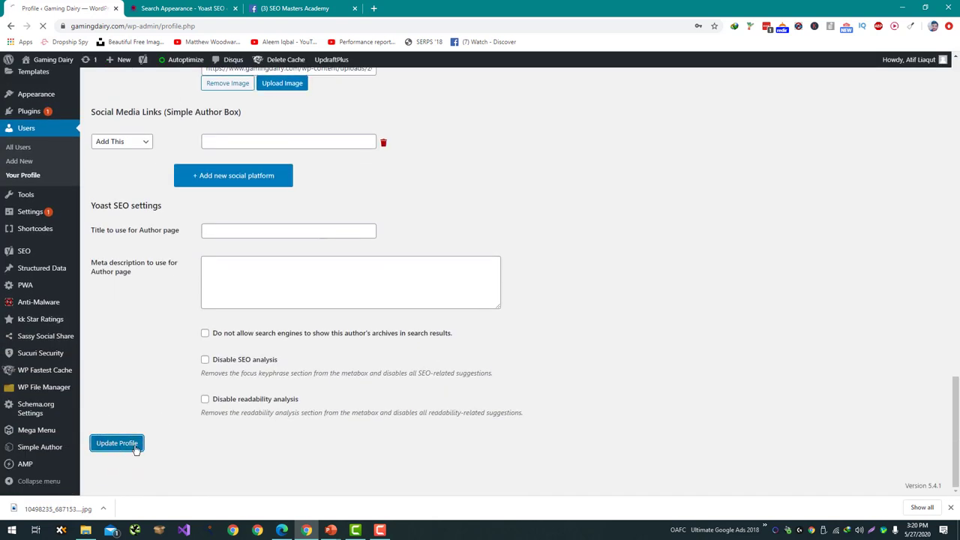
scroll(136, 448, "up", 1)
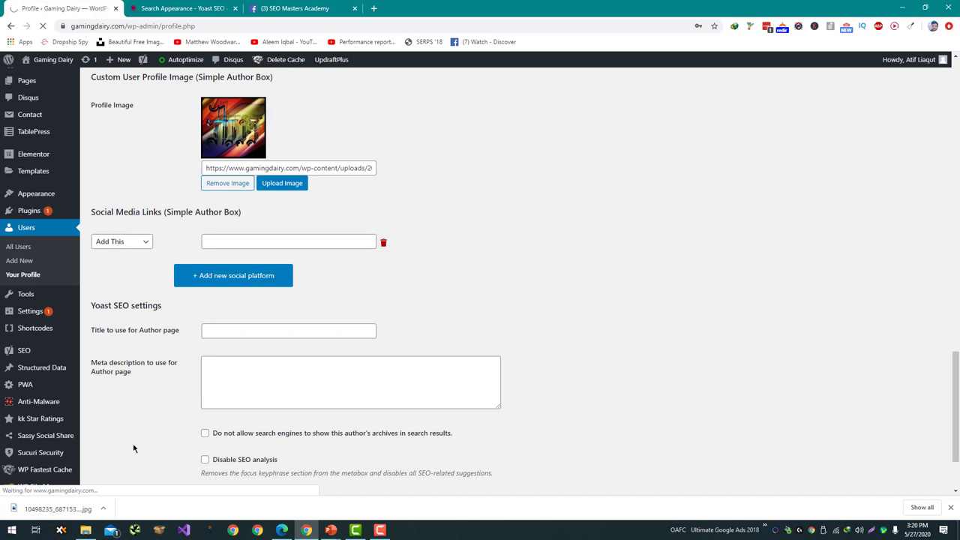
Open the live Gaming Dairy site in a new tab and open the Best Motherboards for Core i7-9700K post.
left_click(197, 7)
left_click(64, 8)
right_click(48, 60)
left_click(75, 66)
left_click(180, 8)
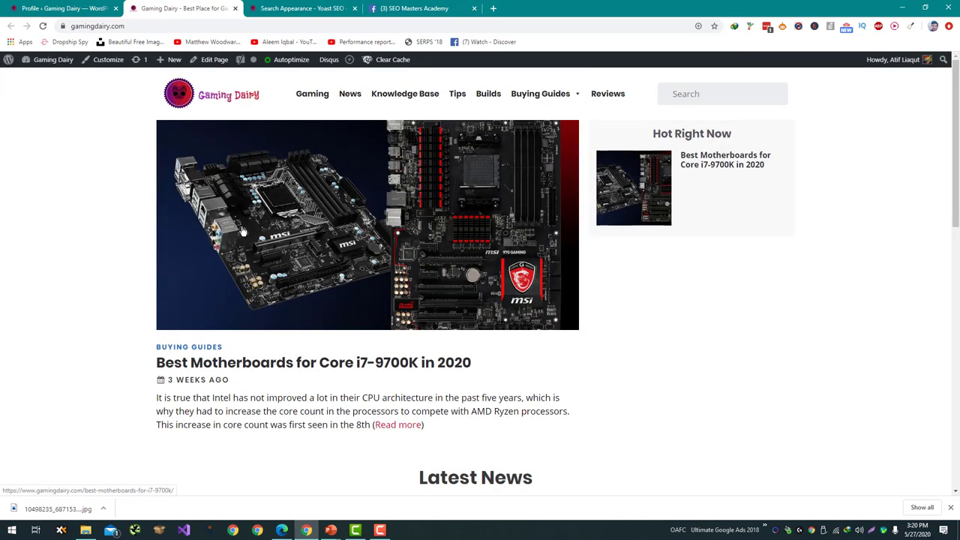
left_click(225, 250)
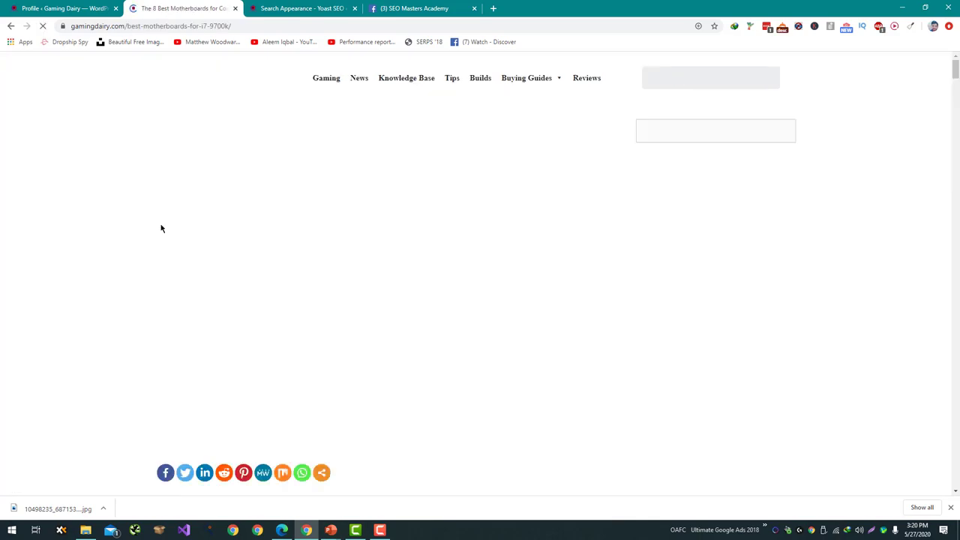
Check the author box's photo and bio below the post, then open the author's archive page.
scroll(157, 226, "down", 20)
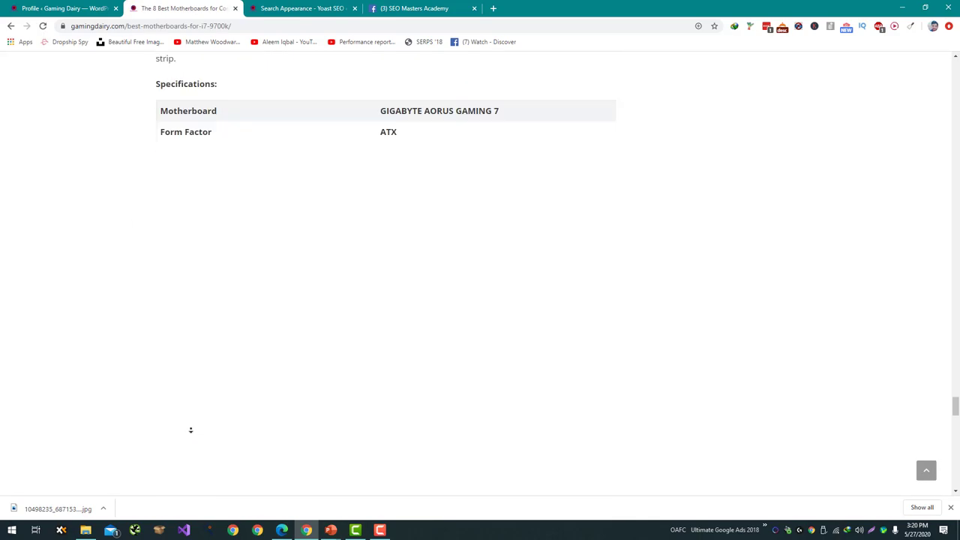
scroll(157, 406, "up", 3)
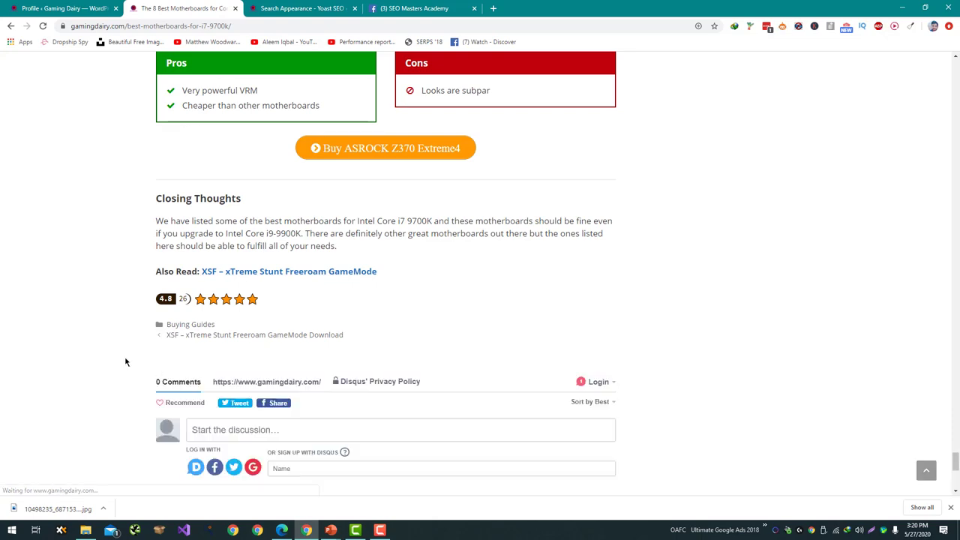
scroll(101, 238, "down", 2)
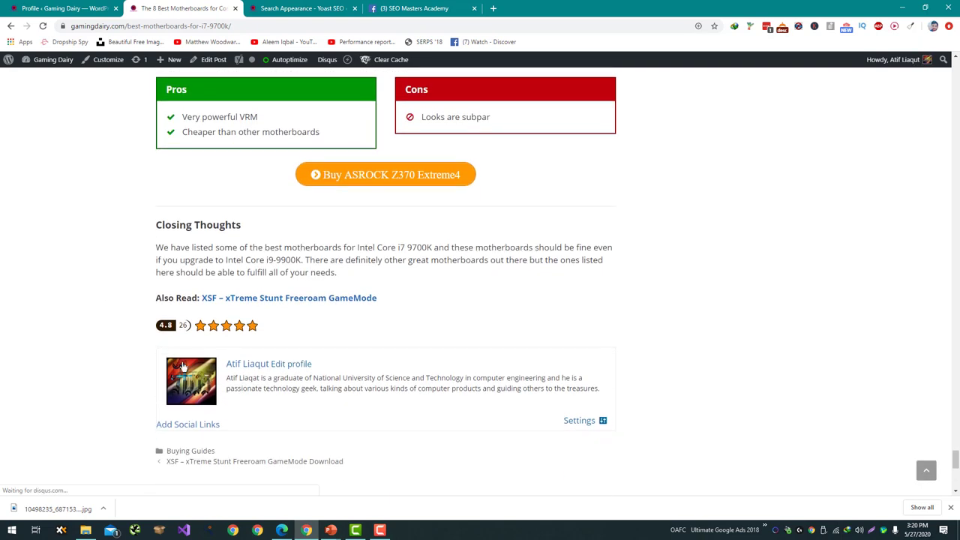
left_click_drag(166, 356, 347, 410)
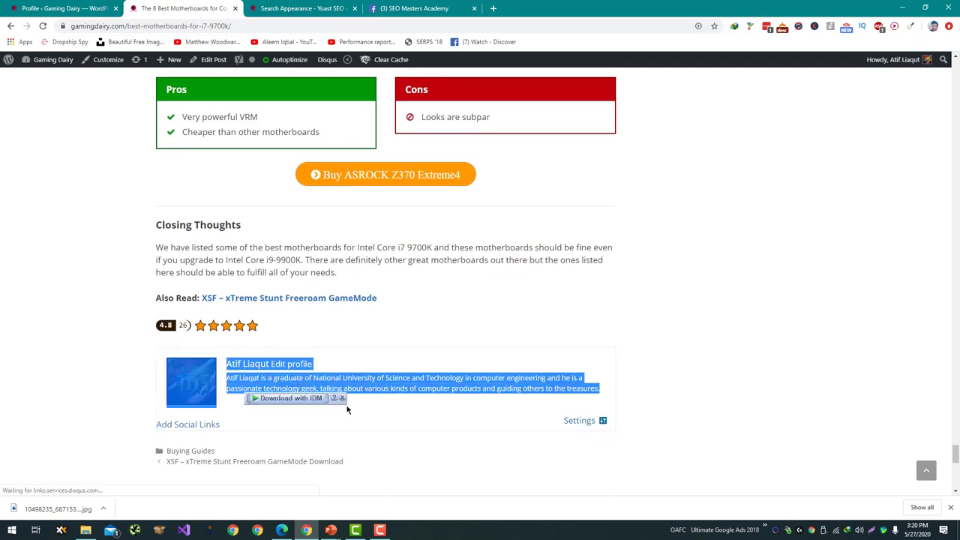
left_click(347, 410)
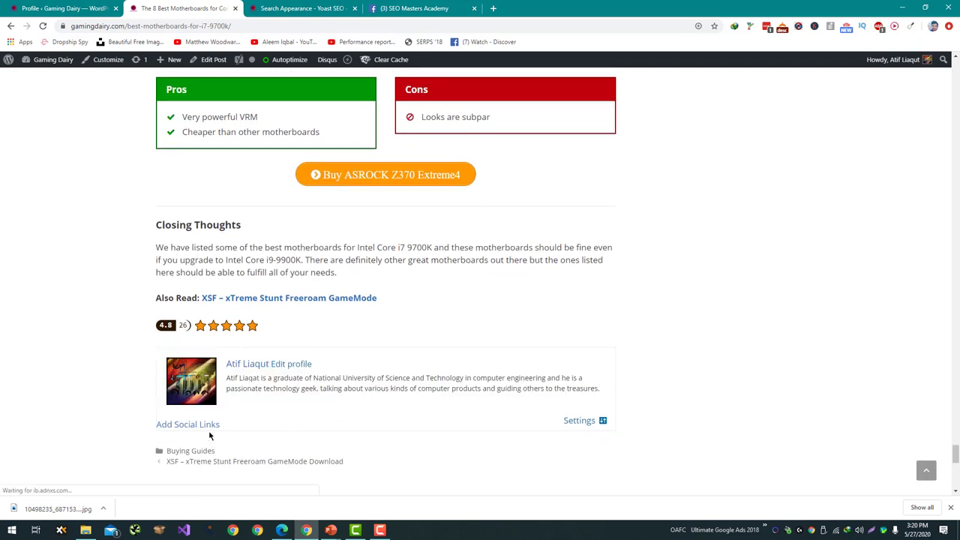
scroll(321, 401, "down", 1)
middle_click(319, 398)
left_click(319, 397)
Open the Gaming Dairy author archive page and look over its post excerpts.
left_click(252, 316)
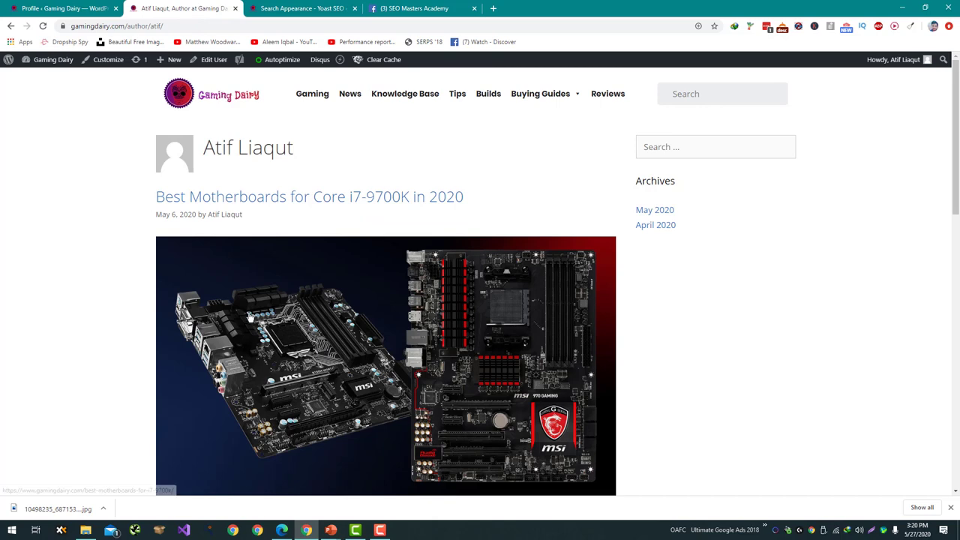
left_click(250, 318)
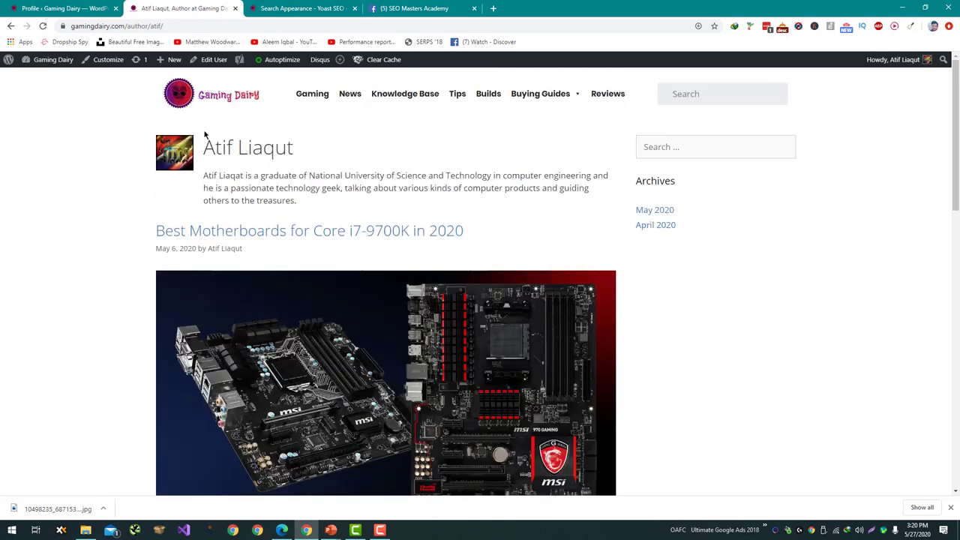
scroll(298, 350, "down", 4)
scroll(297, 351, "up", 2)
scroll(297, 350, "down", 7)
scroll(298, 346, "up", 3)
scroll(298, 350, "up", 1)
scroll(298, 351, "down", 1)
scroll(298, 350, "up", 5)
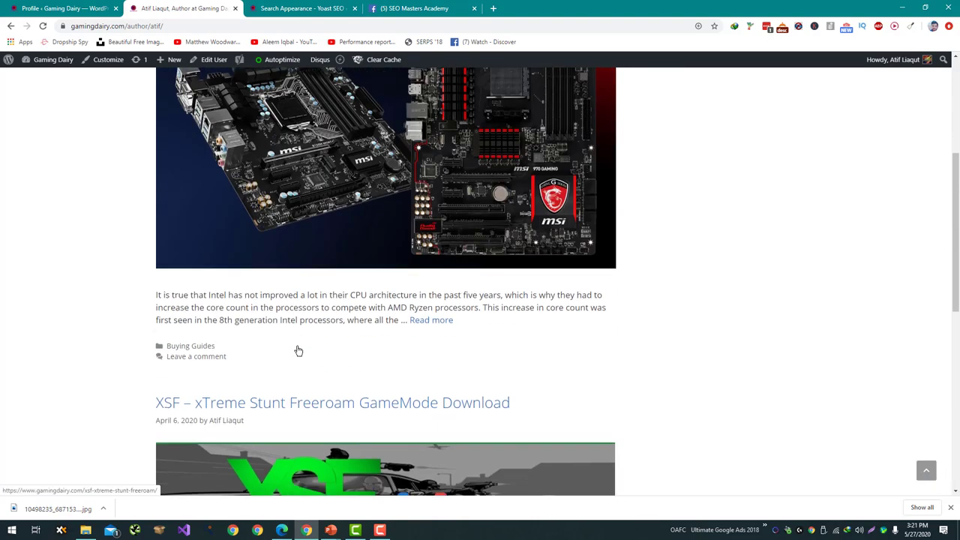
scroll(298, 350, "down", 3)
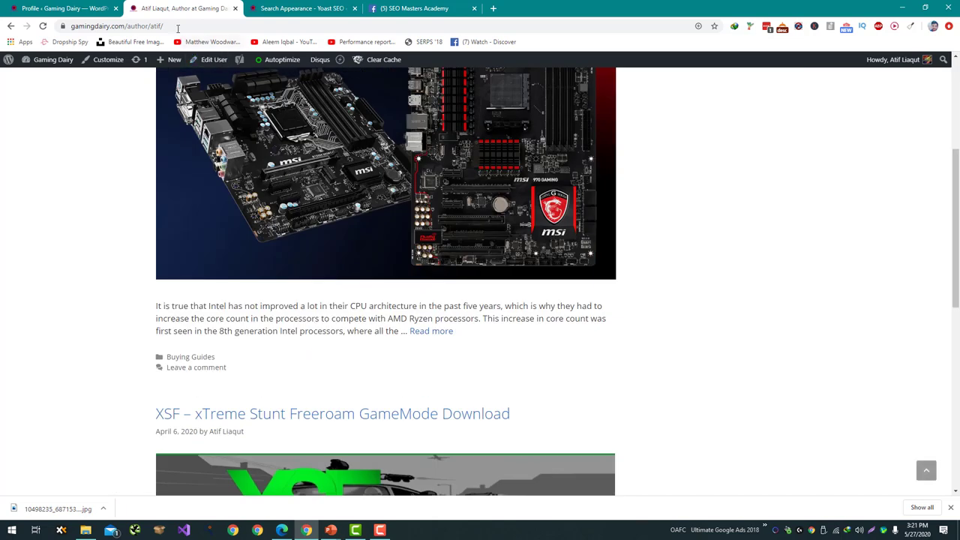
Inspect a post excerpt in DevTools to find its entry-summary div, then return to Profile.
left_click_drag(156, 301, 462, 335)
left_click(280, 300)
right_click(280, 300)
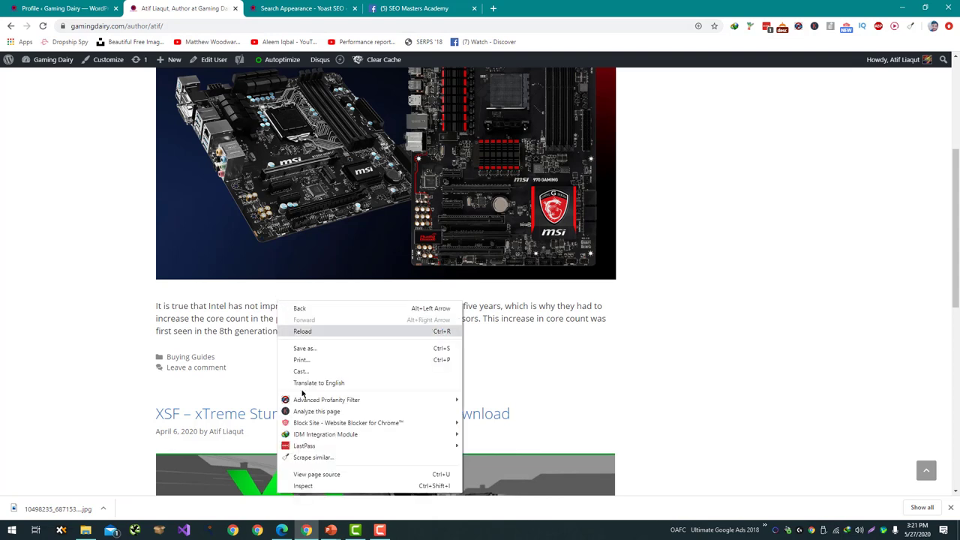
left_click(359, 486)
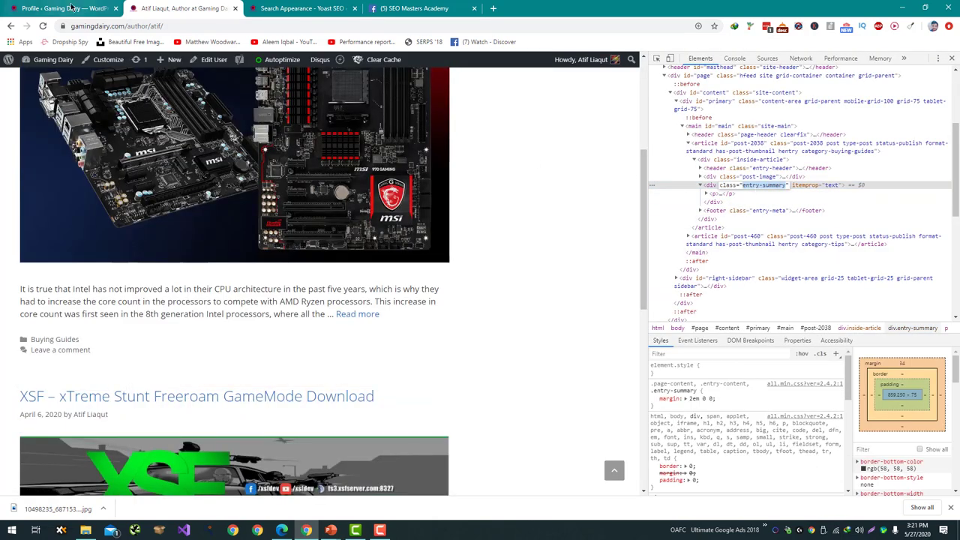
left_click(71, 8)
Open GeneratePress's content.php template in the Theme Editor, accepting the editing warning.
middle_click(185, 60)
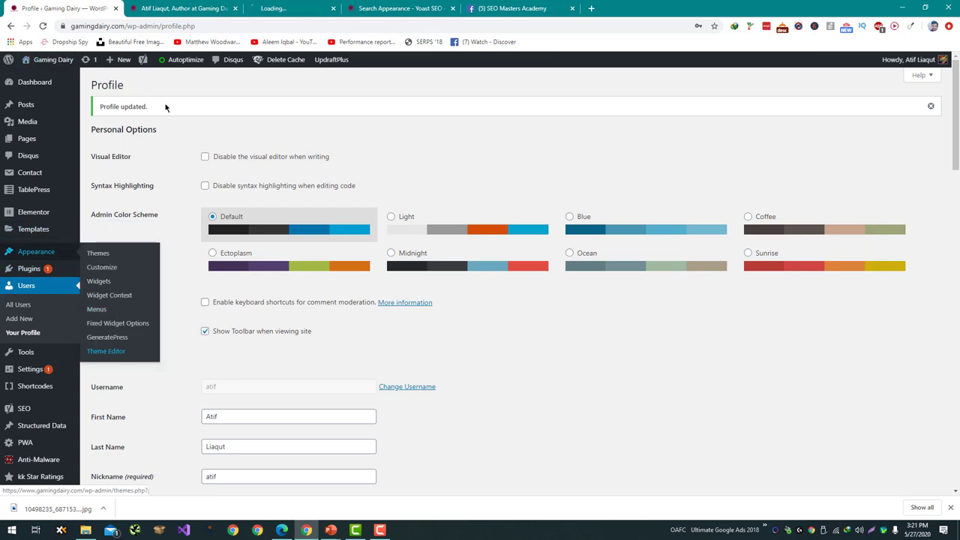
left_click_drag(317, 5, 251, 9)
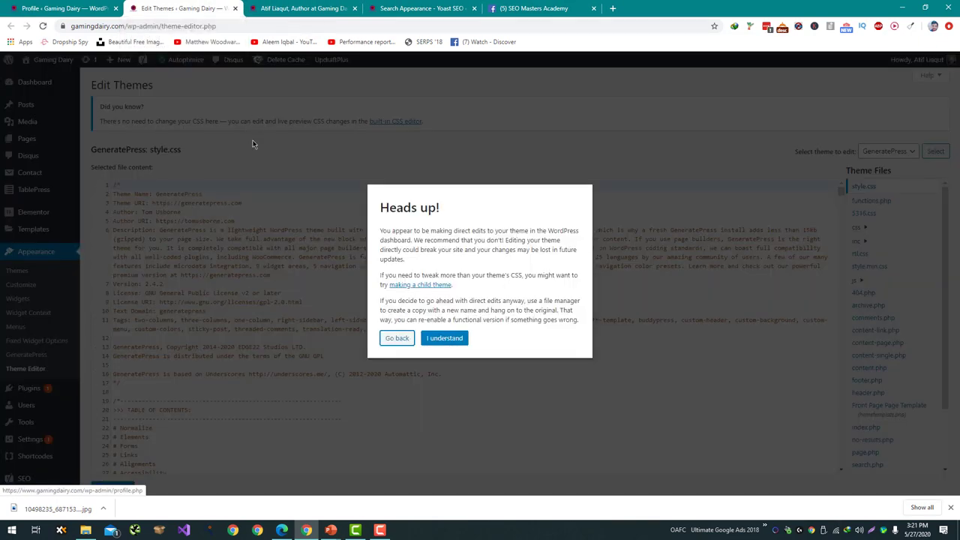
left_click(440, 340)
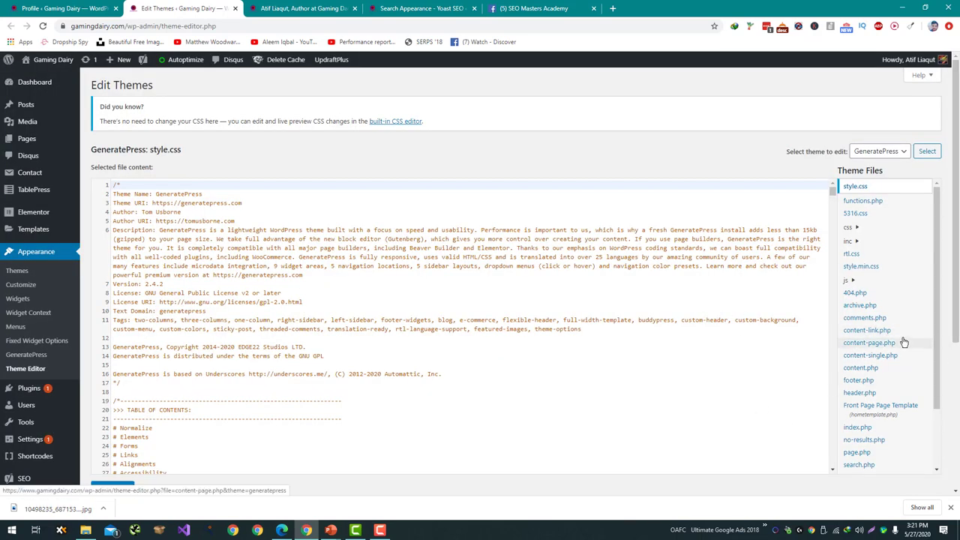
left_click(856, 369)
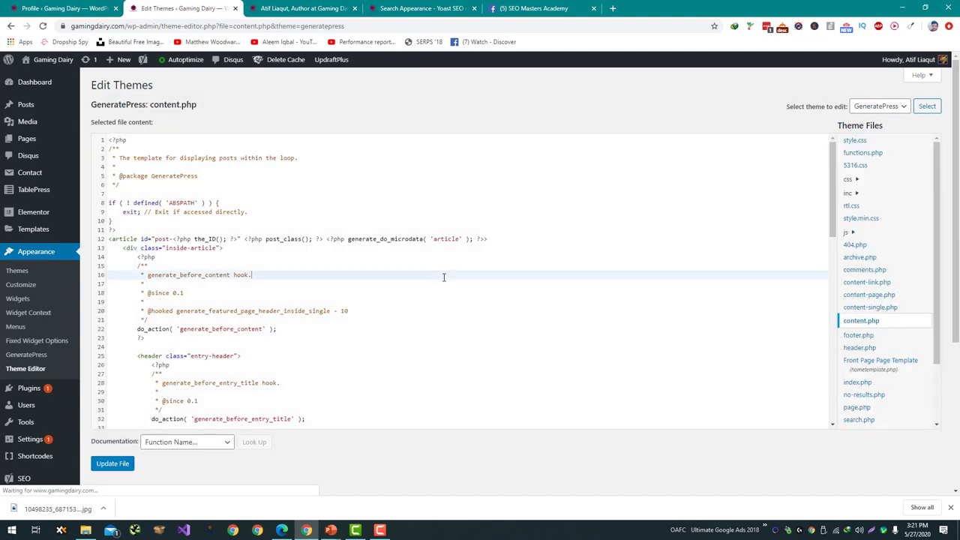
Find the entry-summary block (lines 59–61), delete it, and update the file.
key("ctrl+f")
type("entry-summary")
key("Return")
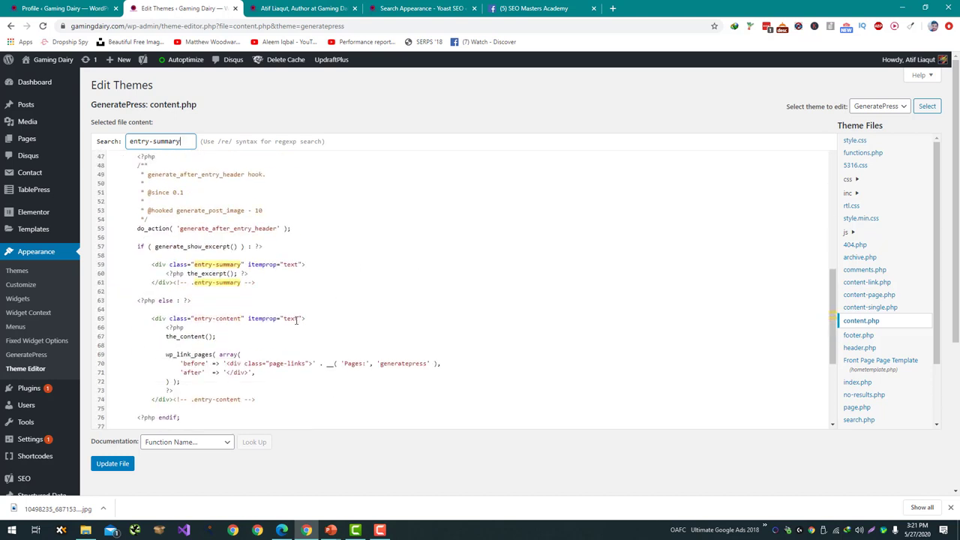
left_click_drag(270, 286, 105, 272)
key("BackSpace")
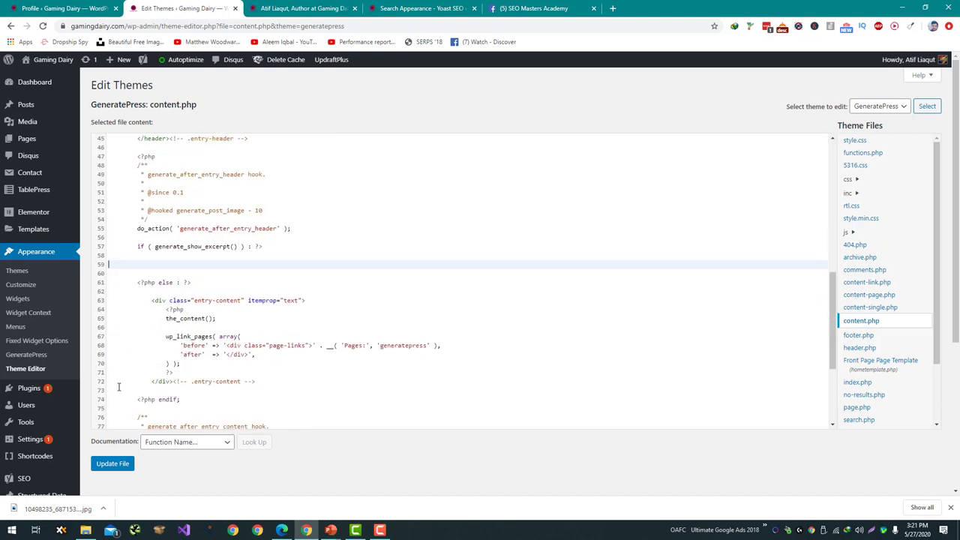
key("BackSpace")
left_click(113, 463)
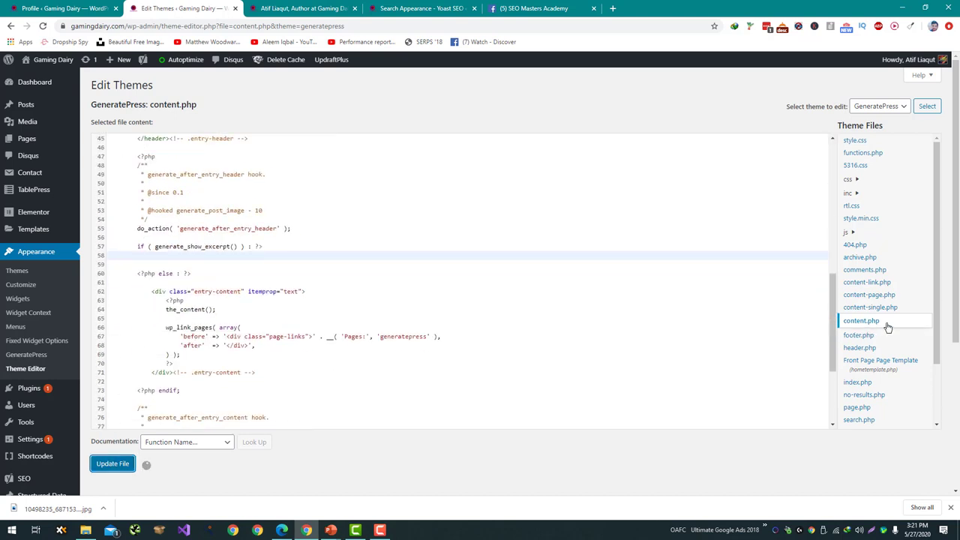
Reload the author archive, close DevTools, and confirm the posts now show no excerpts.
left_click(304, 8)
key("F5")
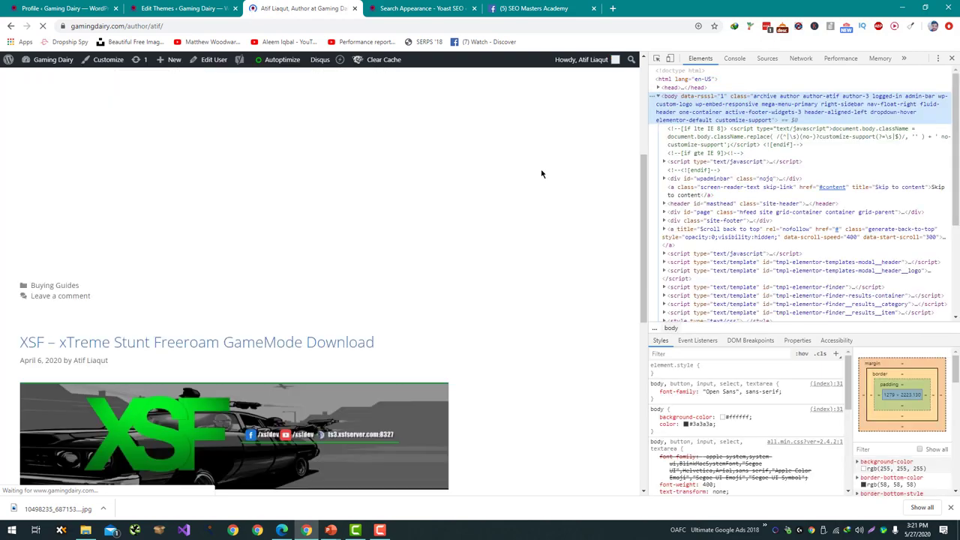
scroll(465, 268, "down", 4)
scroll(343, 233, "up", 3)
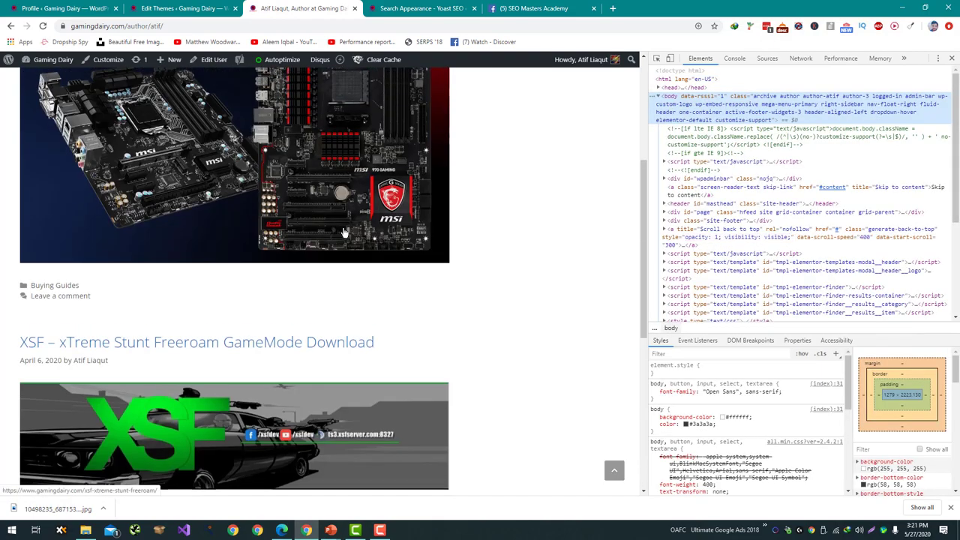
scroll(344, 232, "up", 3)
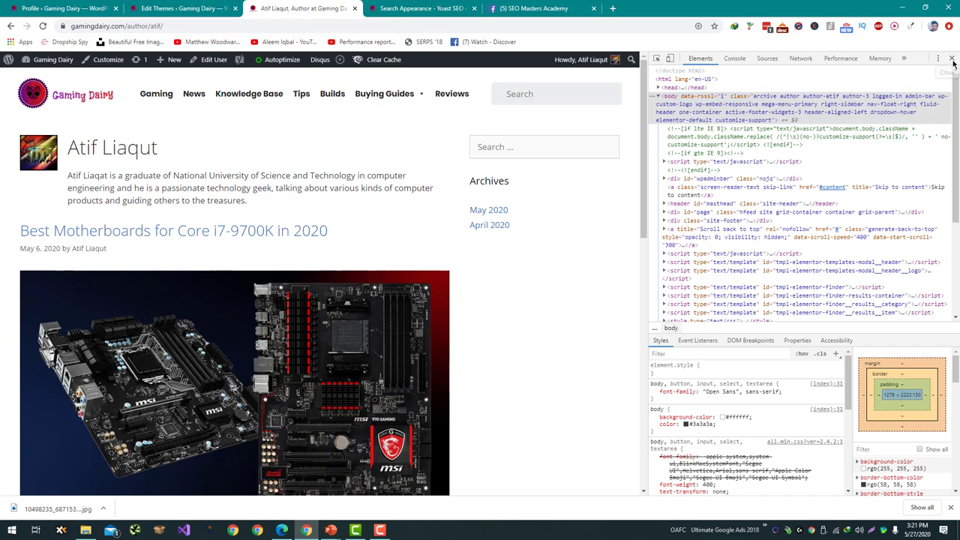
left_click(952, 59)
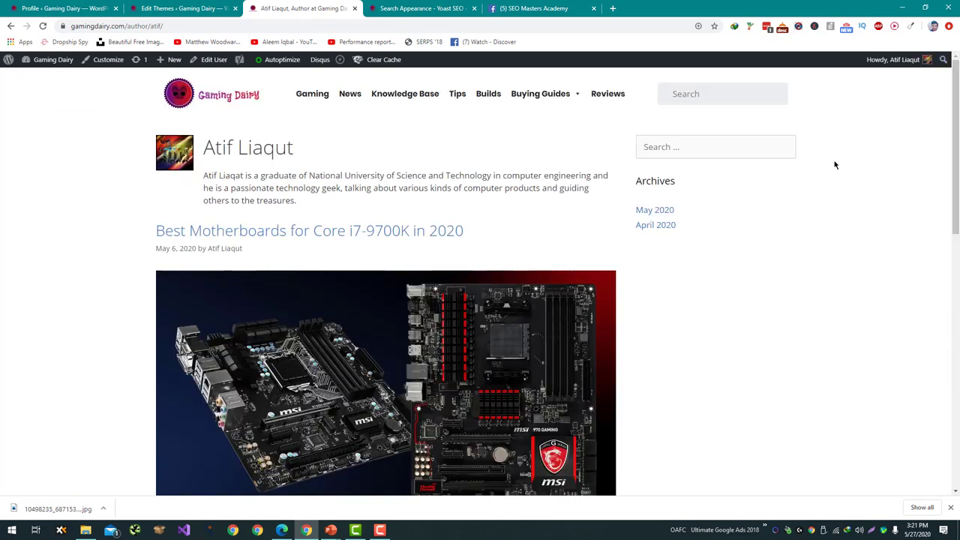
scroll(832, 180, "down", 7)
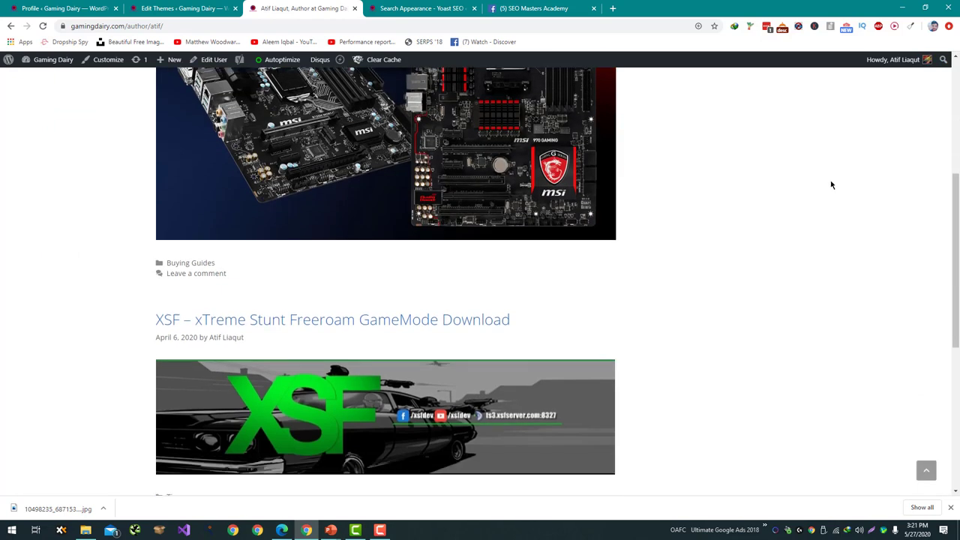
scroll(838, 203, "up", 7)
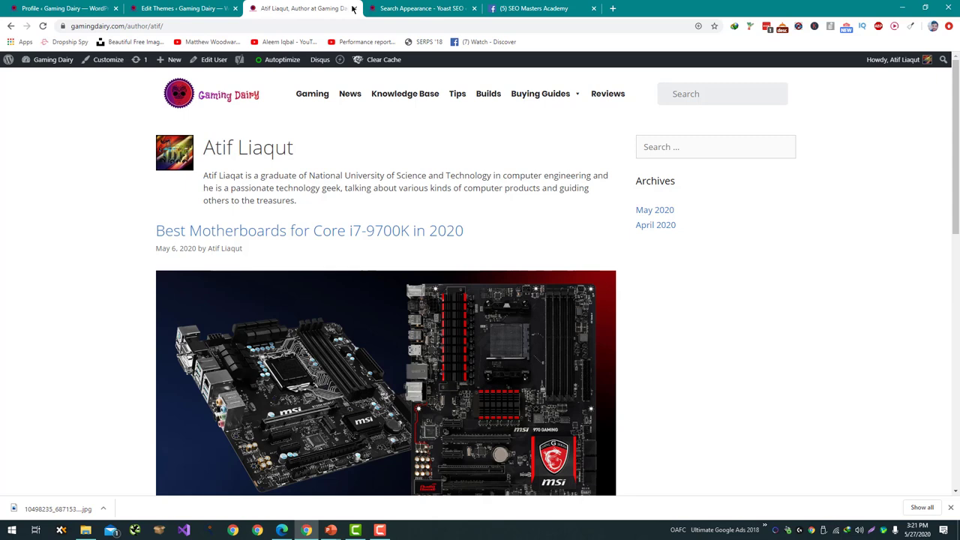
left_click(390, 9)
left_click(320, 8)
Copy the author page address and open Google Search Console in a new tab.
left_click(314, 23)
key("ctrl+c")
key("ctrl+t")
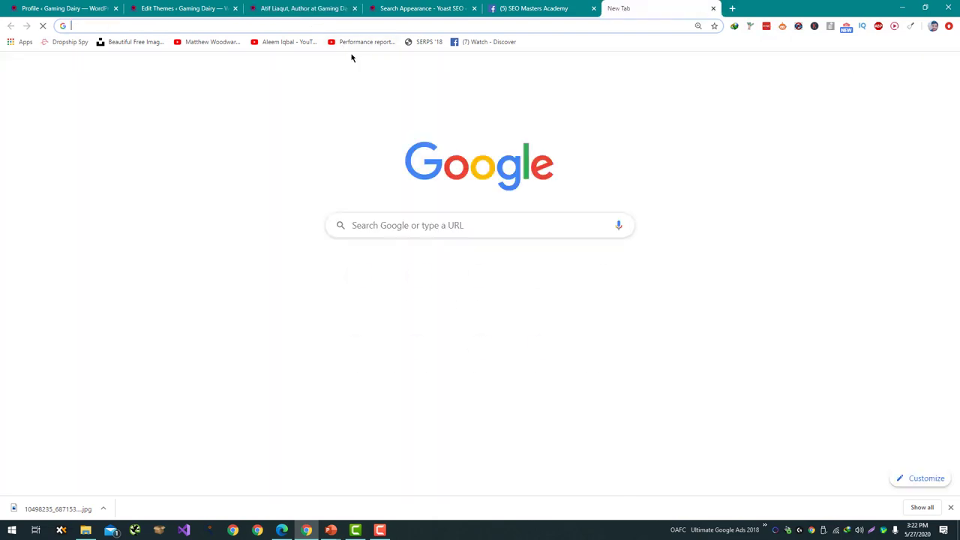
type("search.google.com")
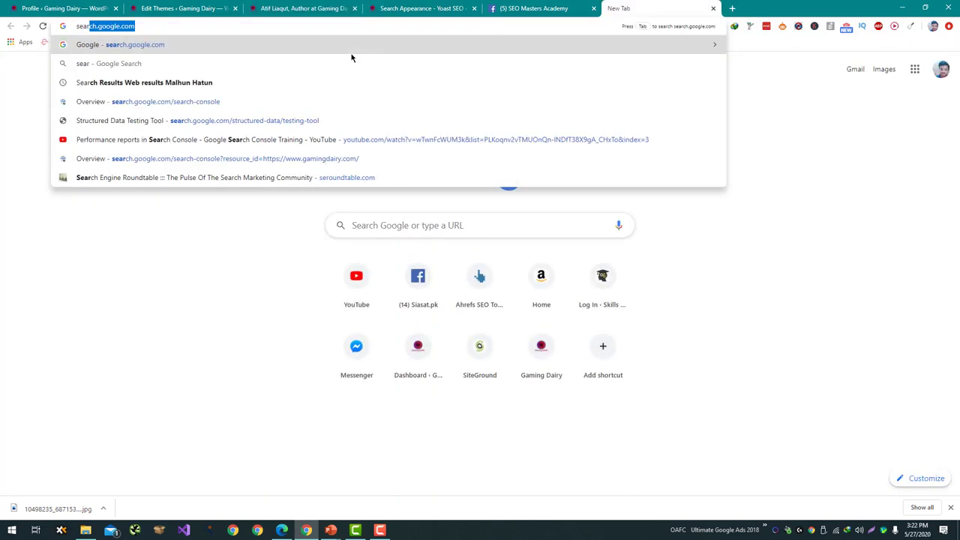
key("Down")
key("Down")
key("Down")
key("Return")
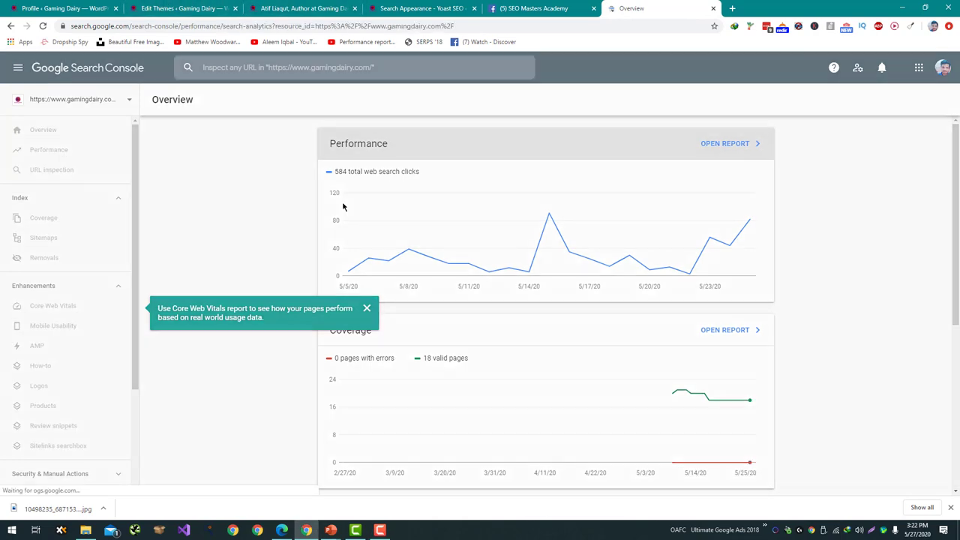
Dismiss the Core Web Vitals tip and submit the author page URL for inspection.
scroll(327, 275, "down", 2)
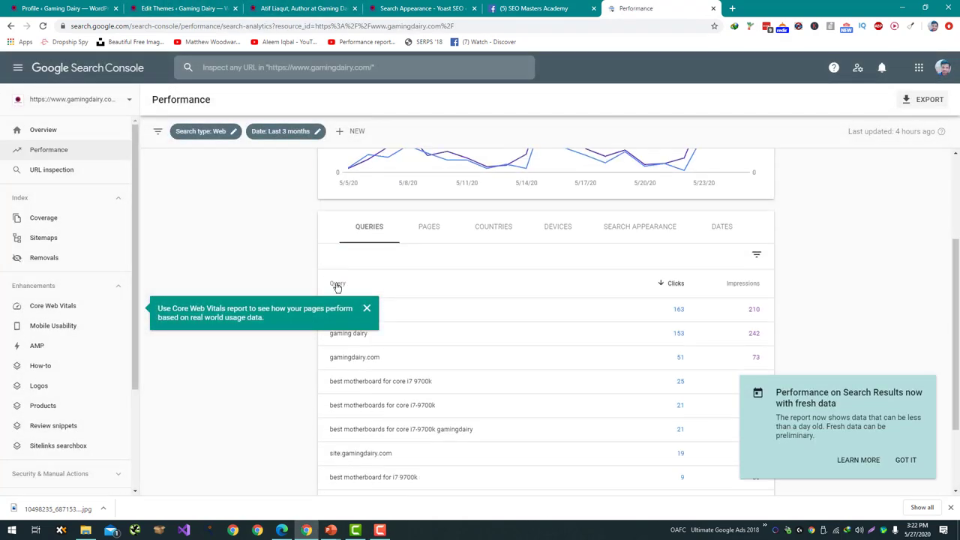
left_click(367, 309)
scroll(375, 319, "down", 2)
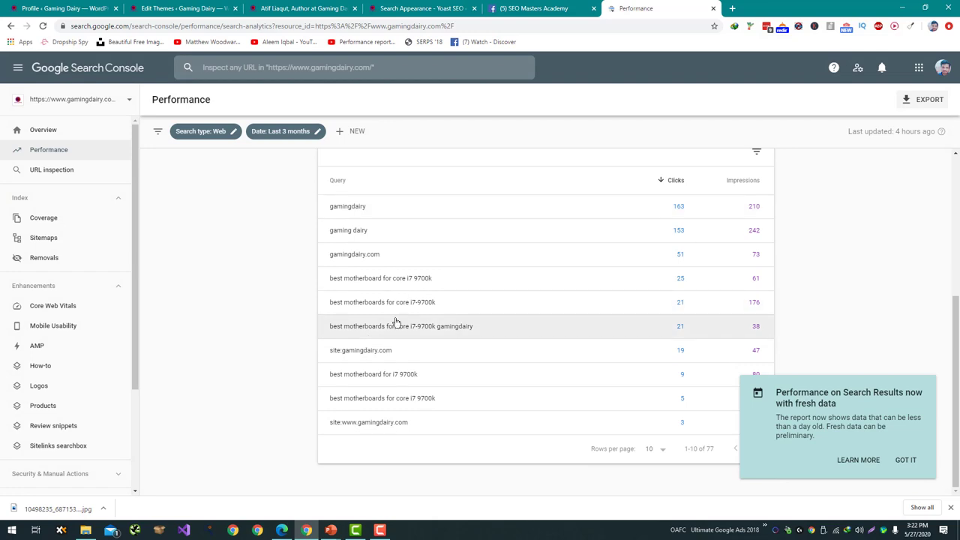
left_click(256, 70)
key("ctrl+v")
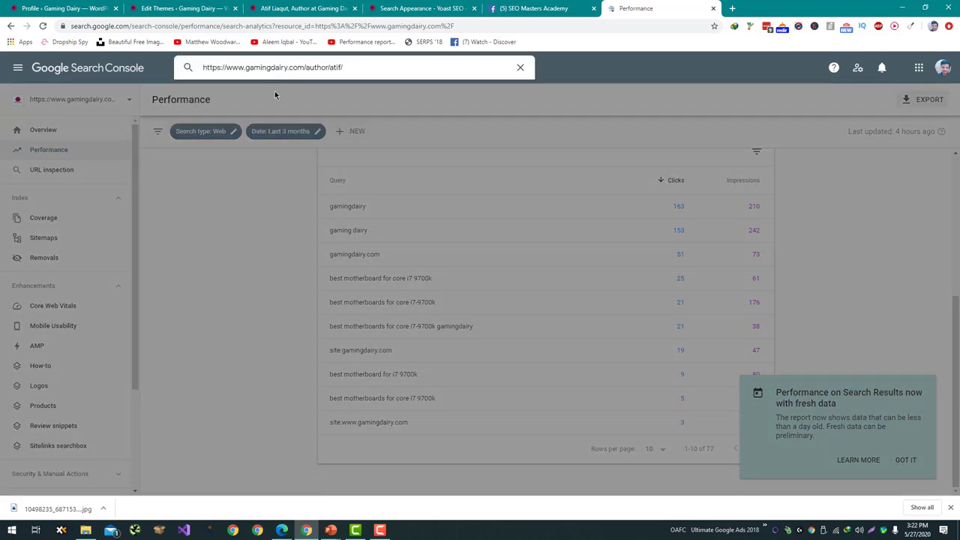
key("Return")
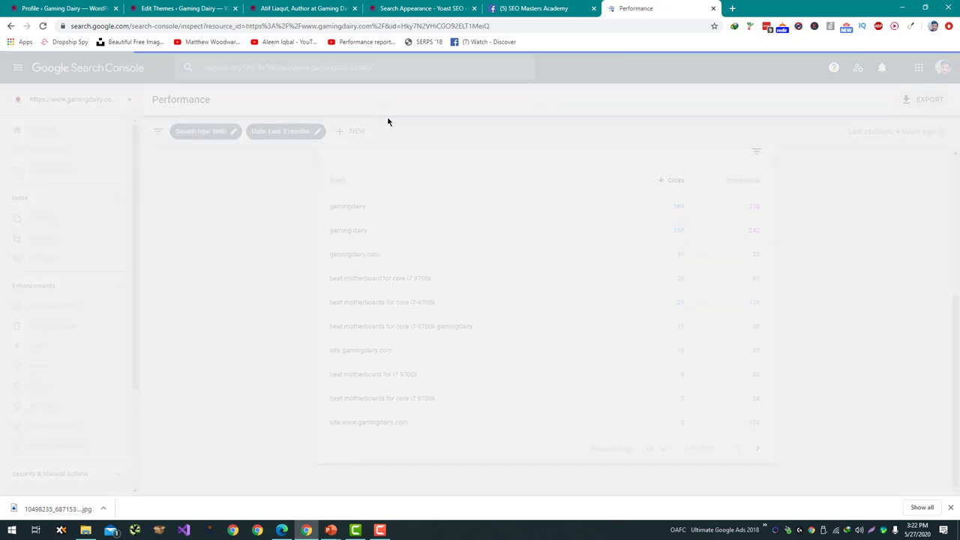
Request indexing for the author page URL and acknowledge the confirmation.
left_click(709, 235)
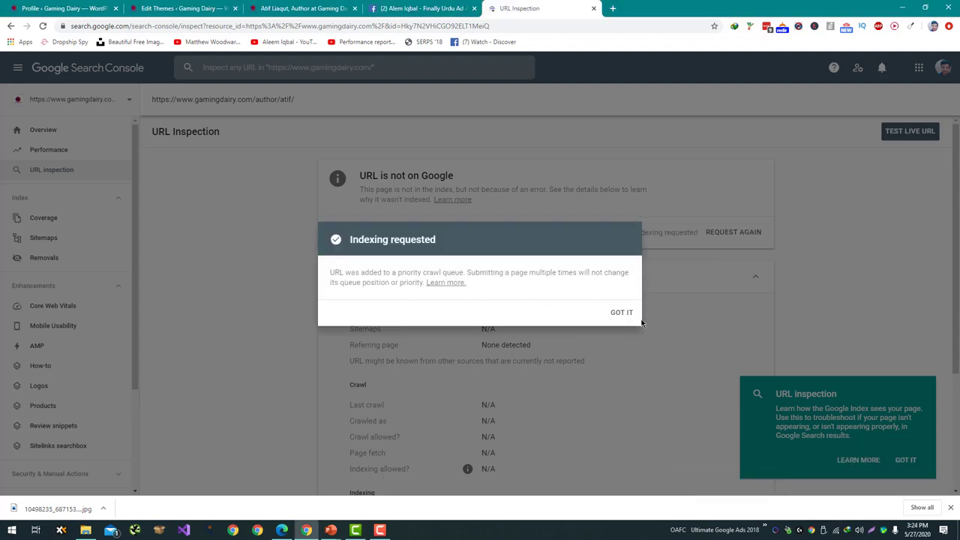
left_click(627, 314)
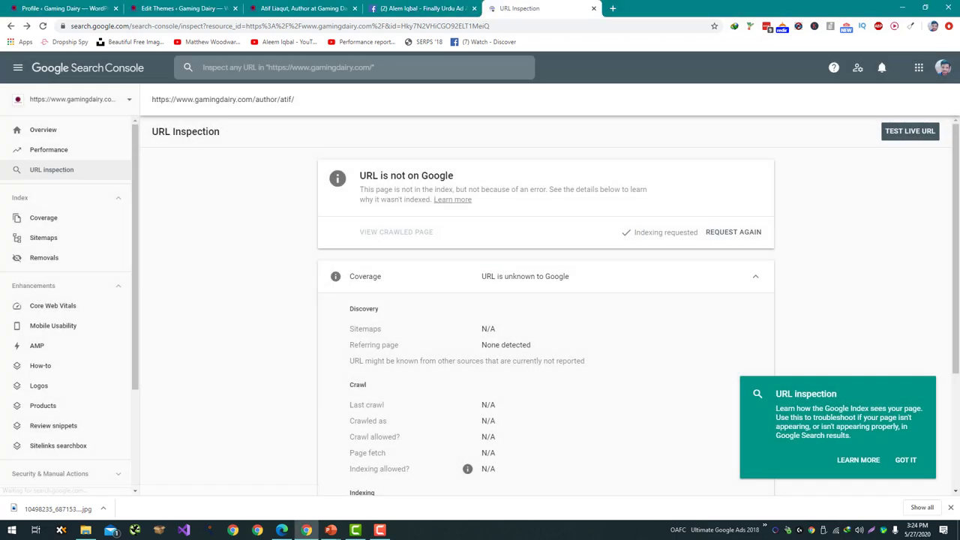